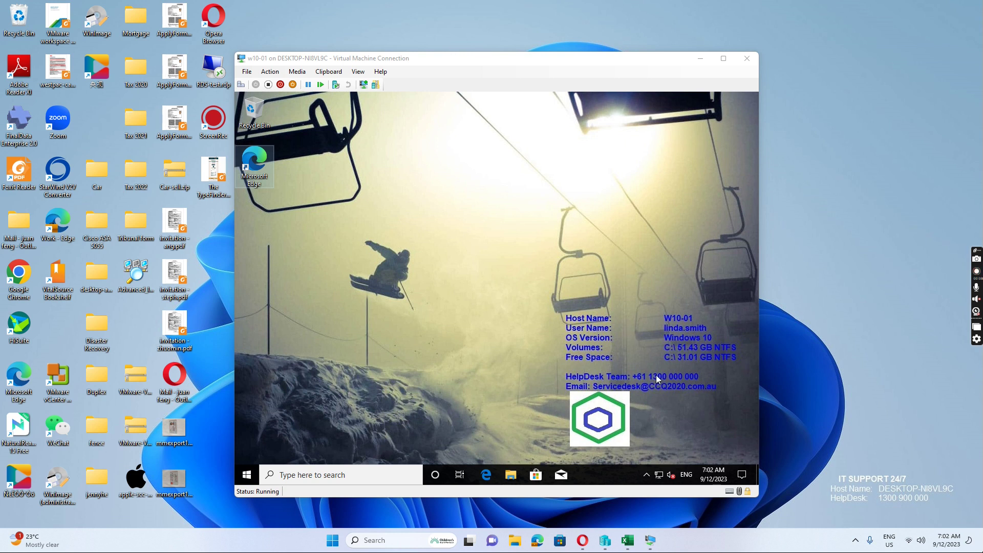
- Switch from the w10-01 preview to the W2016DC-azure domain controller session from the Hyper-V taskbar icon
mouse_move(650, 540)
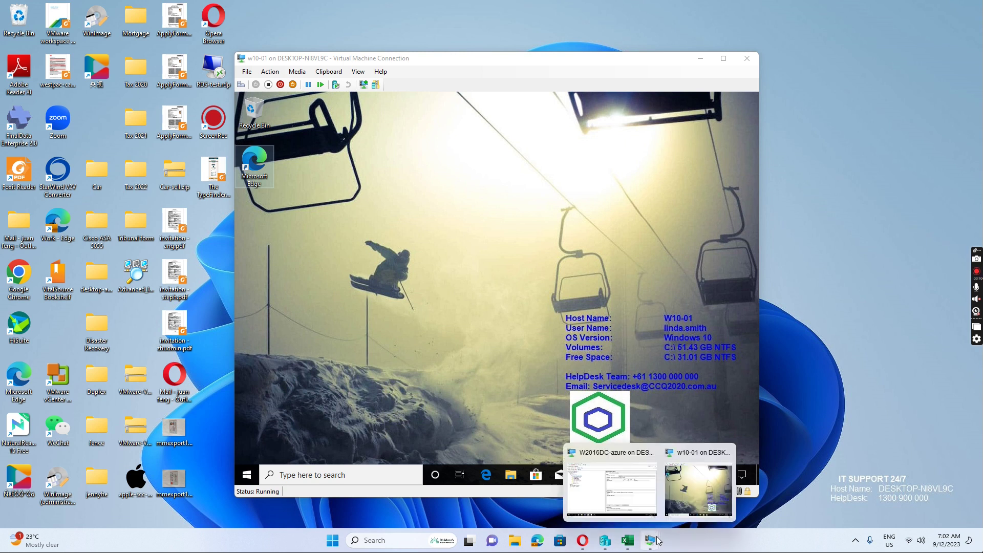
mouse_move(623, 465)
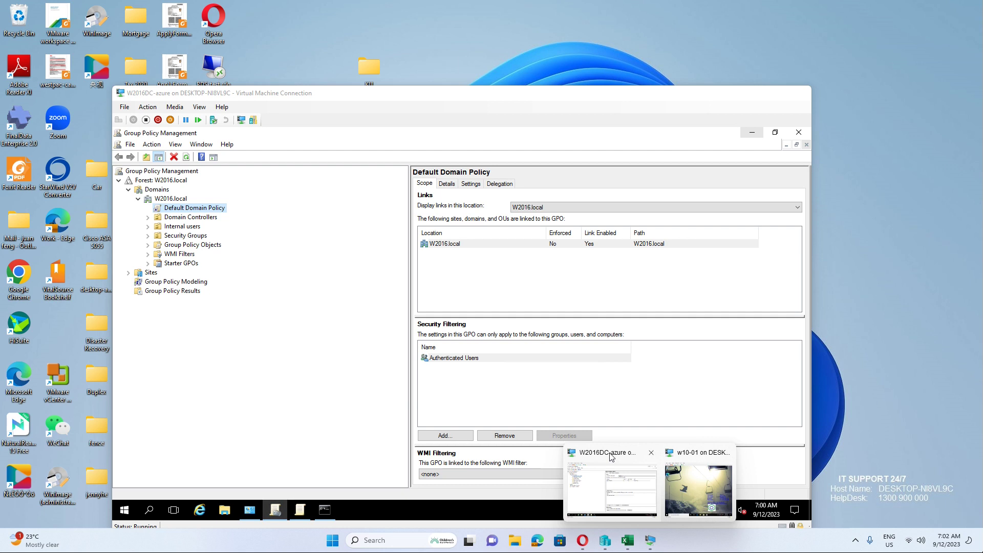
left_click(699, 489)
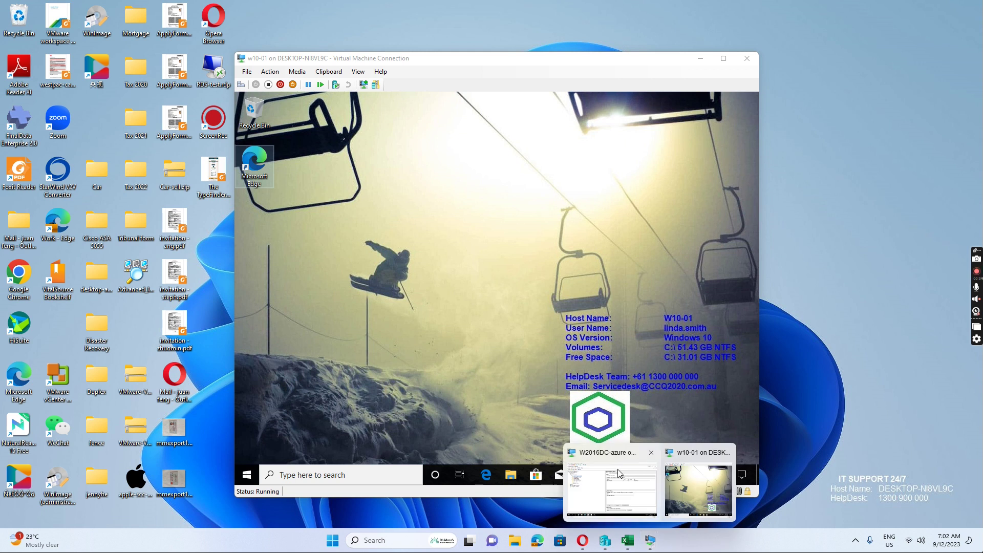
left_click(595, 458)
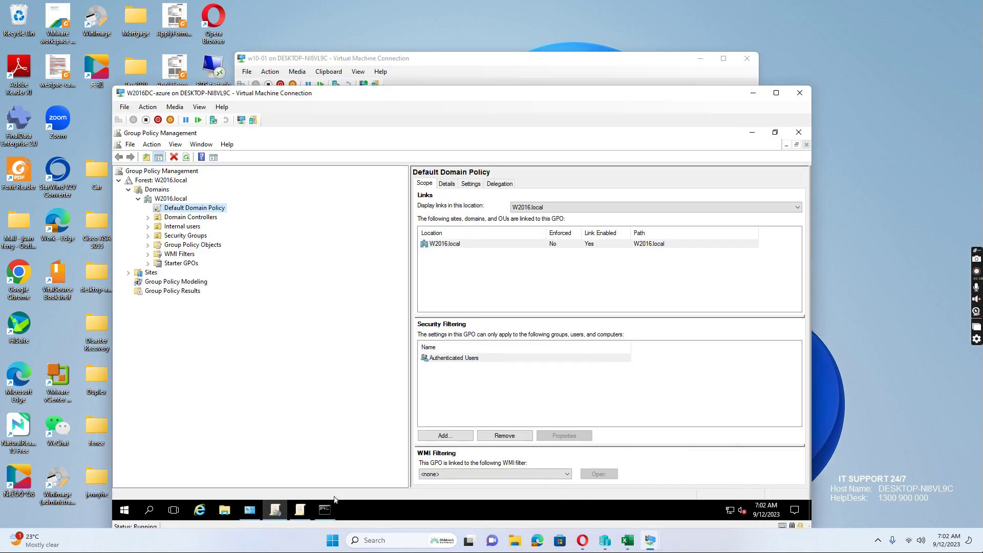
- Run net user for the user's account in Command Prompt and review its password dates (9/12/2023)
left_click(327, 510)
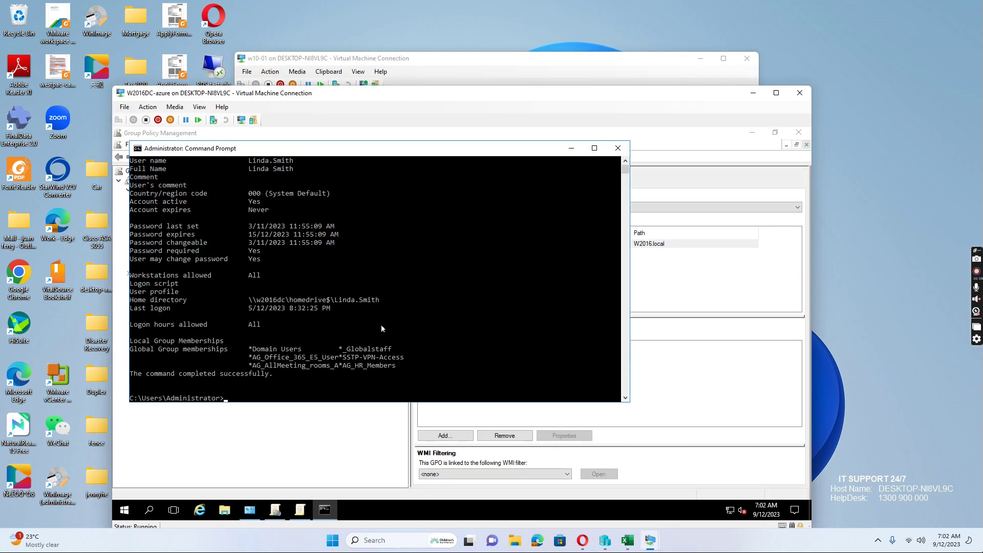
key("Return")
scroll(382, 324, "up", 3)
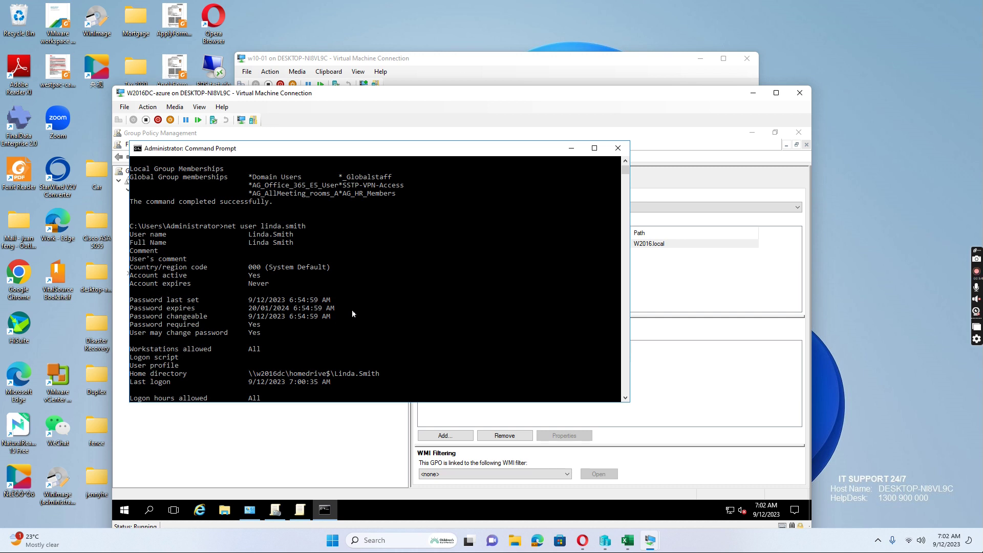
scroll(355, 304, "down", 5)
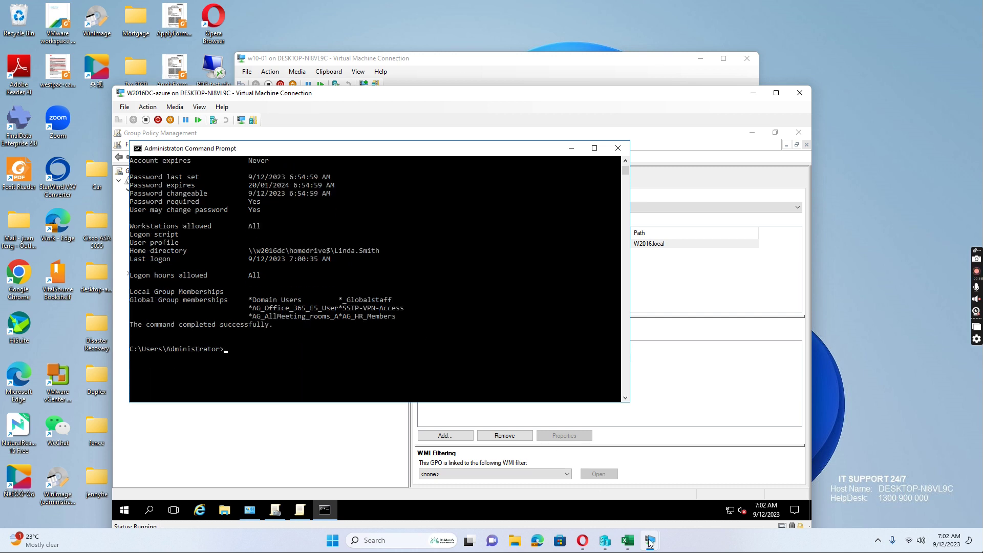
mouse_move(651, 543)
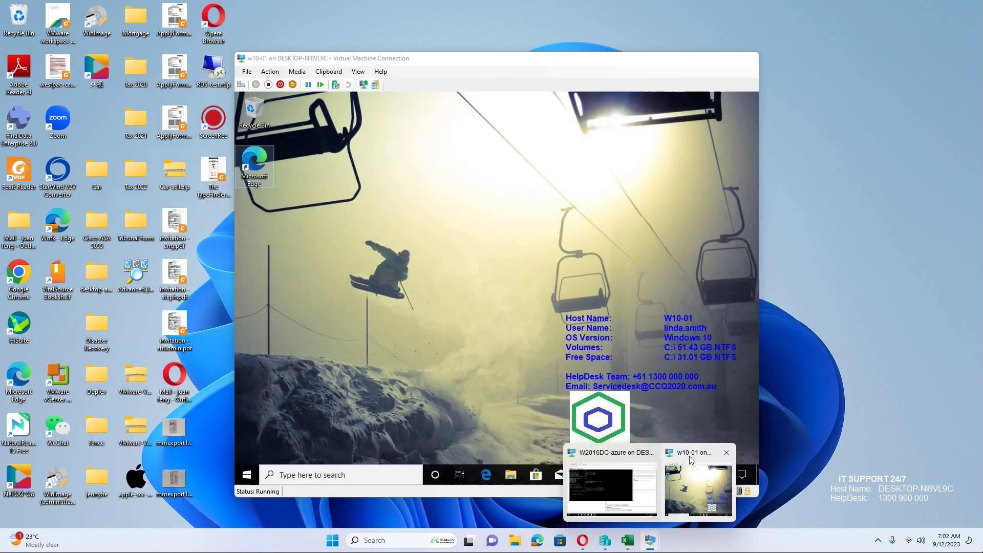
- On w10-01, submit a password change for the user with old, new and confirm passwords
left_click(669, 477)
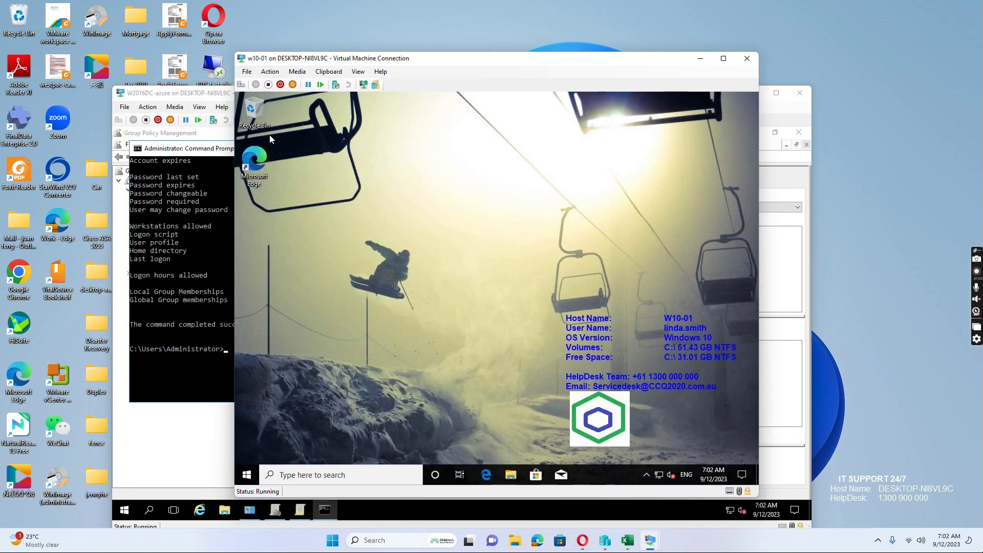
left_click(241, 85)
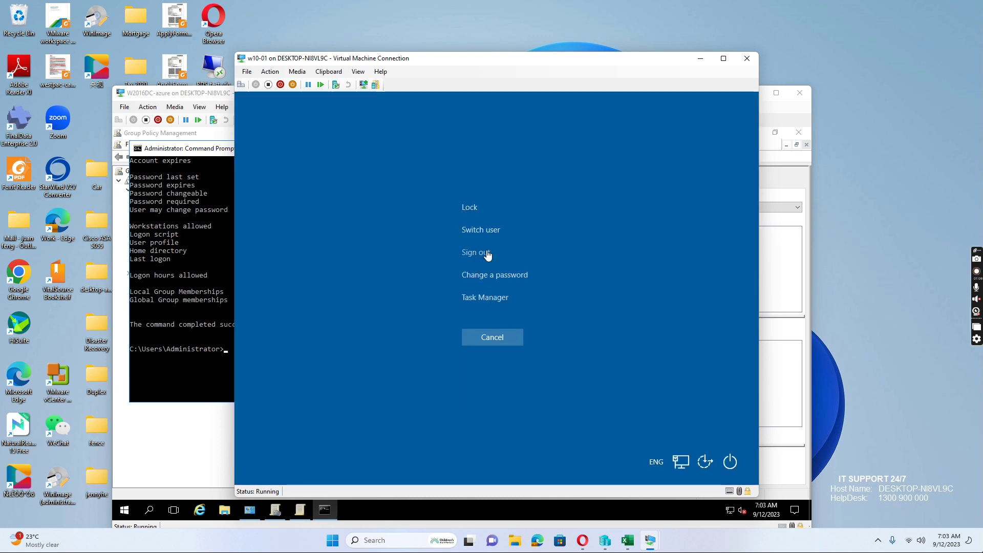
left_click(497, 274)
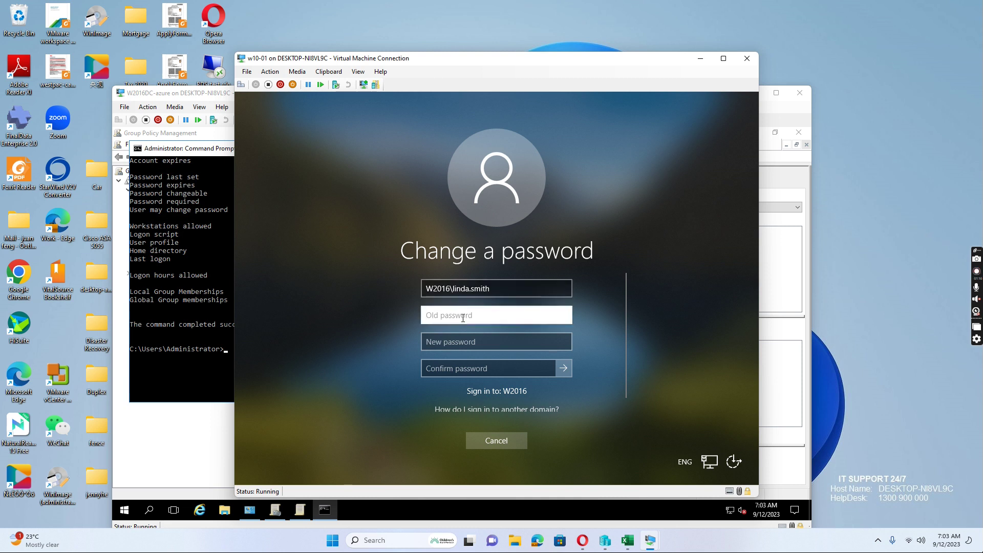
type("*************")
key("Tab")
type("*****")
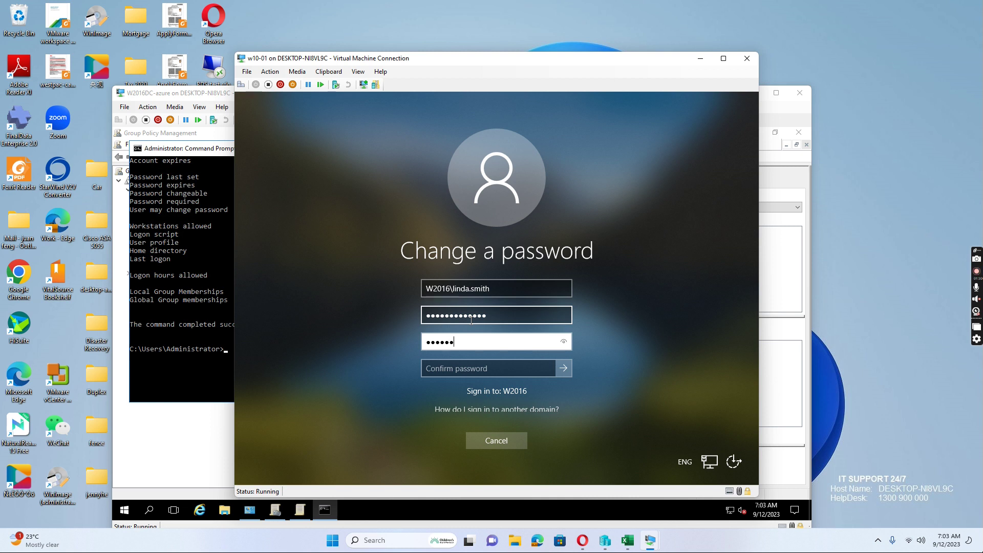
type("*****")
key("Tab")
type("*")
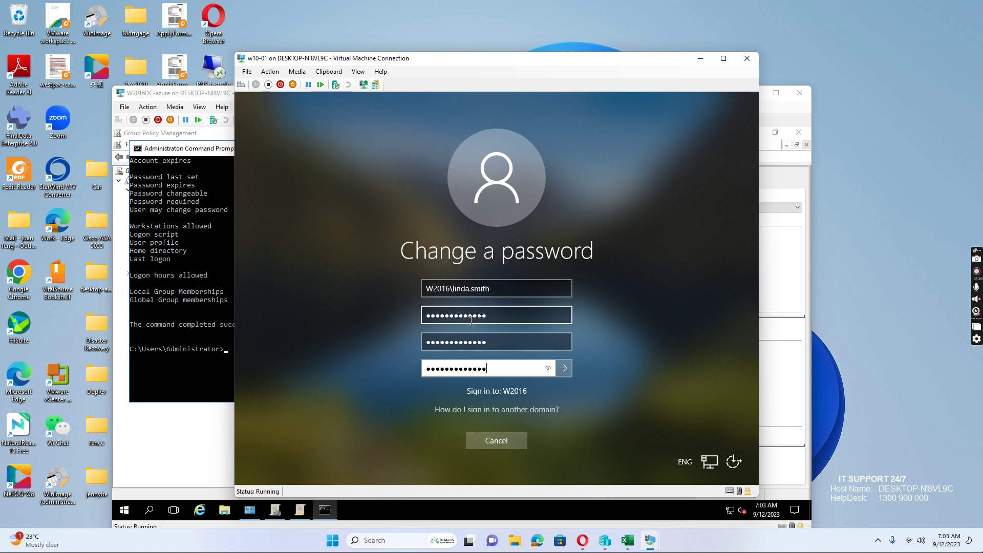
key("Return")
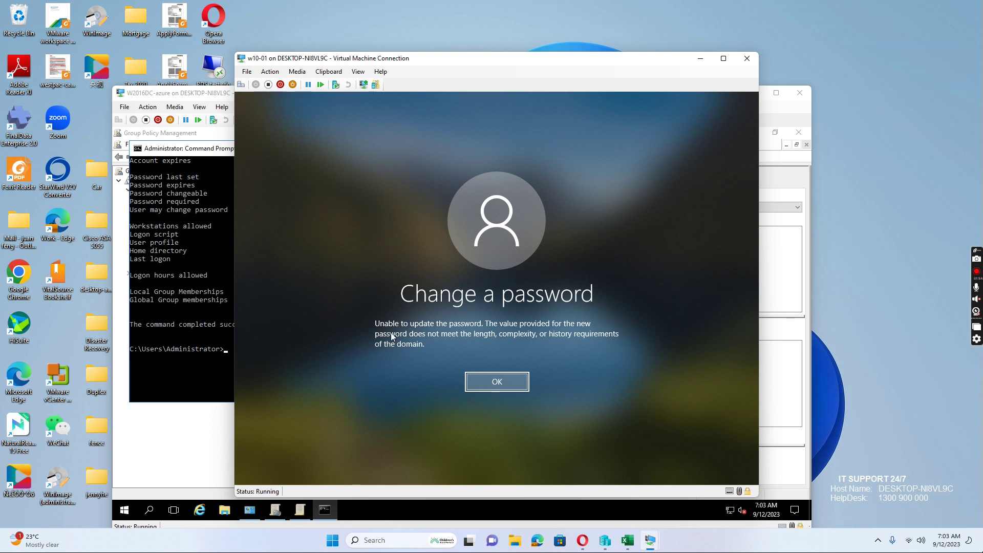
- Dismiss the password rejection message and cancel back to the w10-01 desktop
left_click(500, 385)
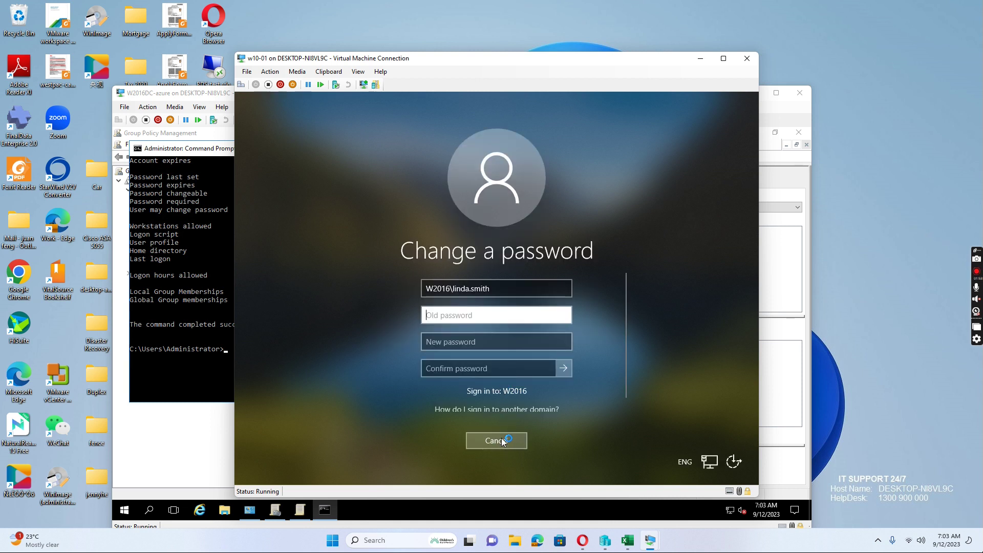
left_click(499, 444)
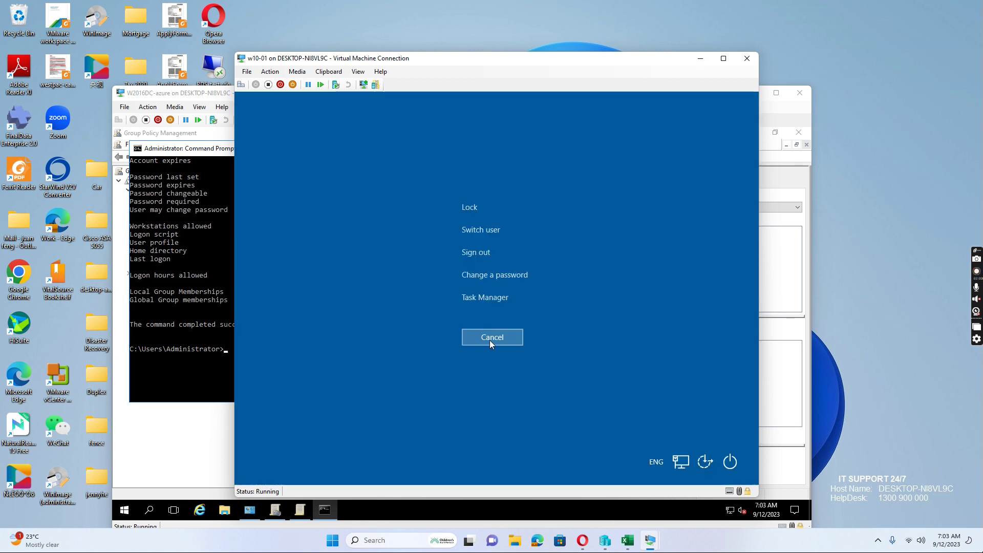
left_click(489, 342)
mouse_move(638, 544)
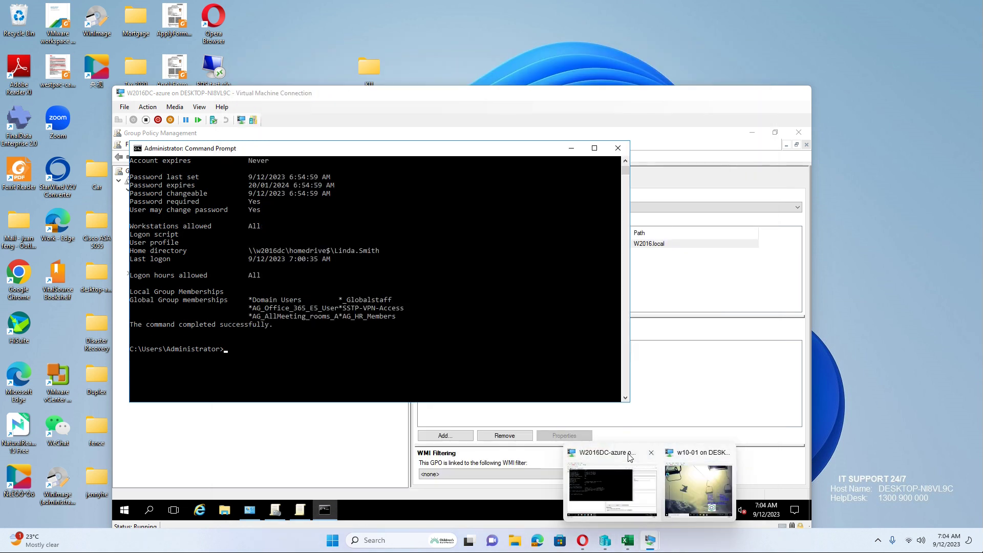
- Show the domain controller session full screen with Command Prompt minimized to reveal Group Policy Management
left_click(630, 457)
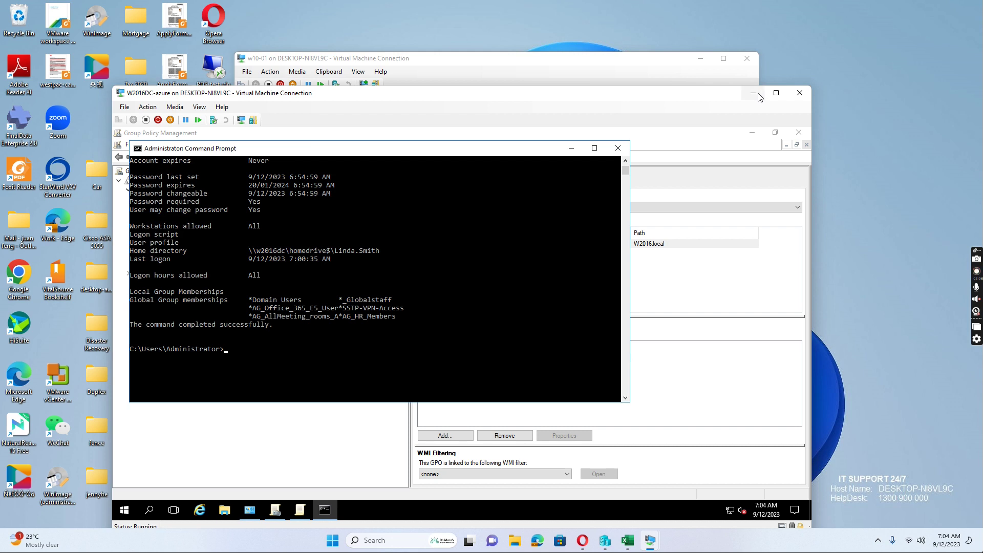
left_click(776, 93)
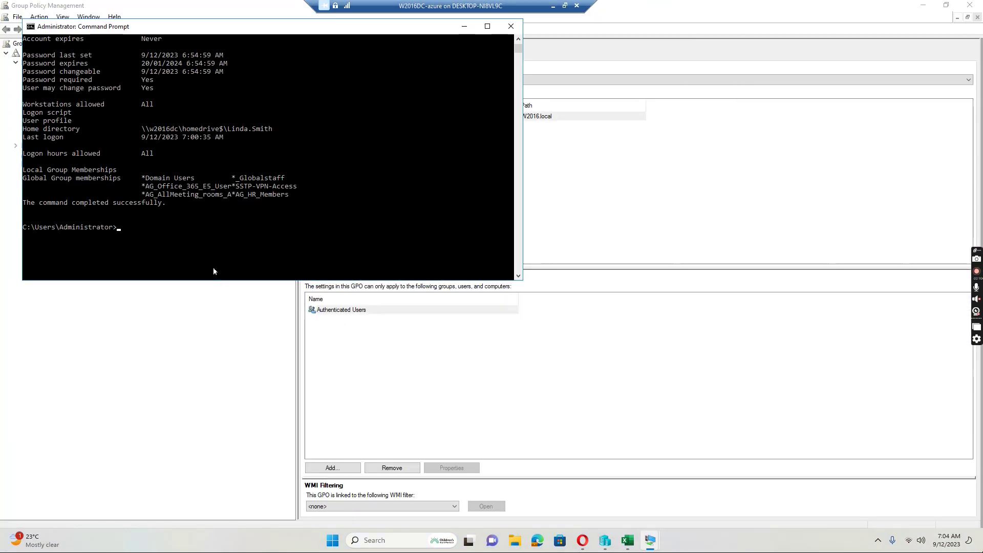
left_click(468, 540)
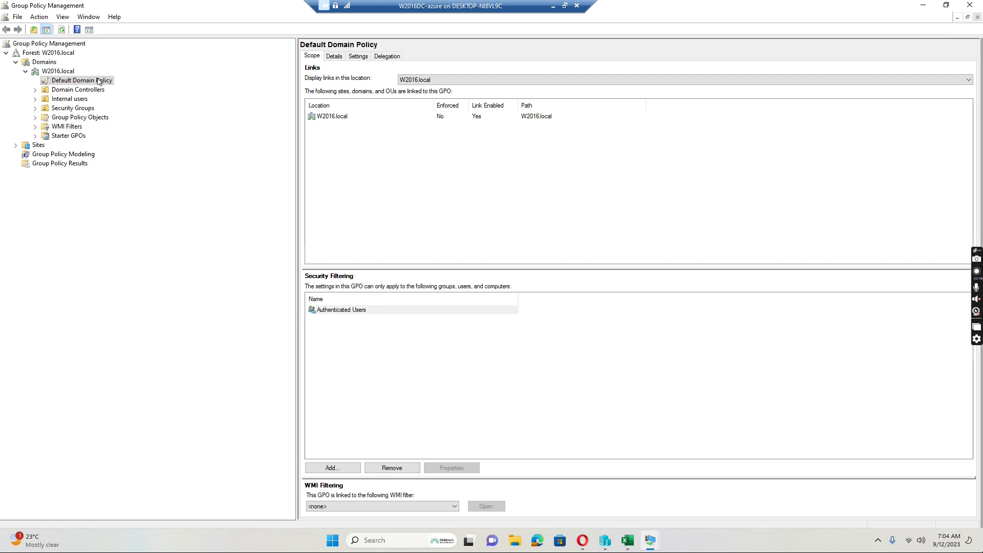
- Expand the Default Domain Policy settings report to its Password Policy: 0-day minimum age, 12-character length
right_click(98, 80)
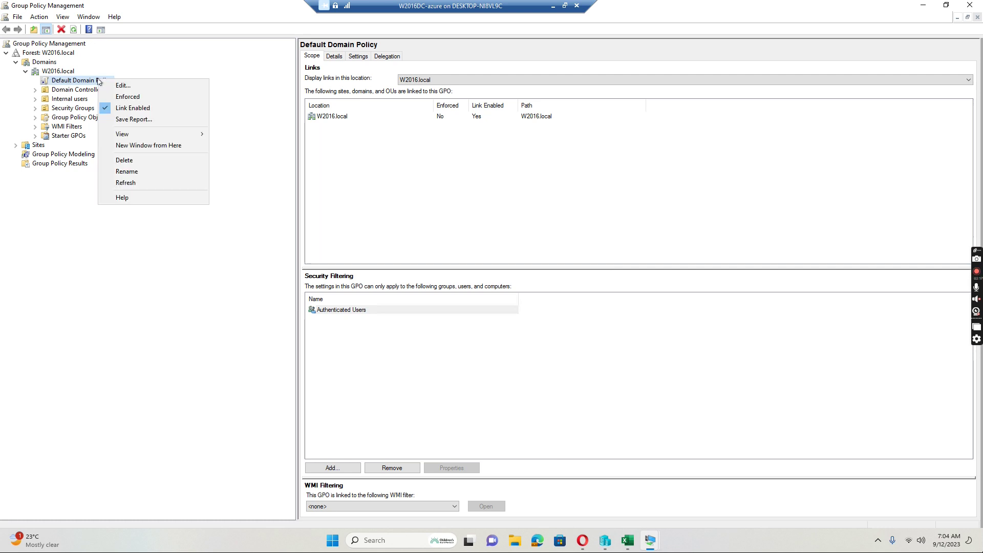
left_click(360, 57)
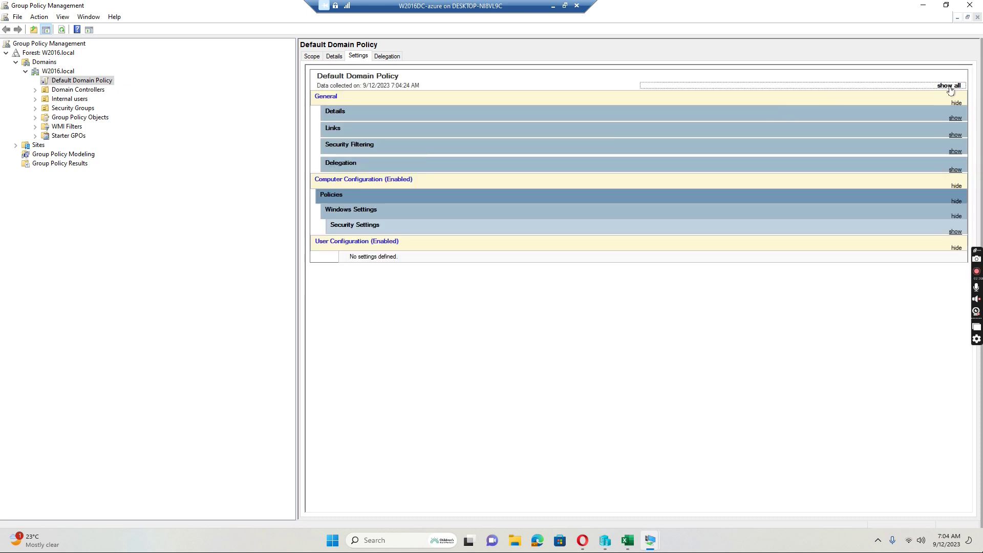
left_click(949, 86)
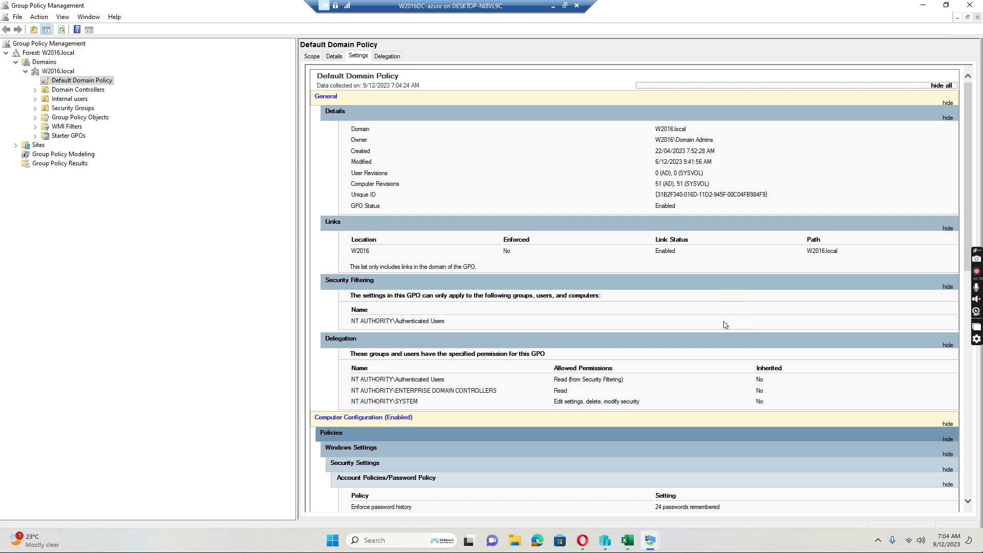
scroll(612, 229, "down", 3)
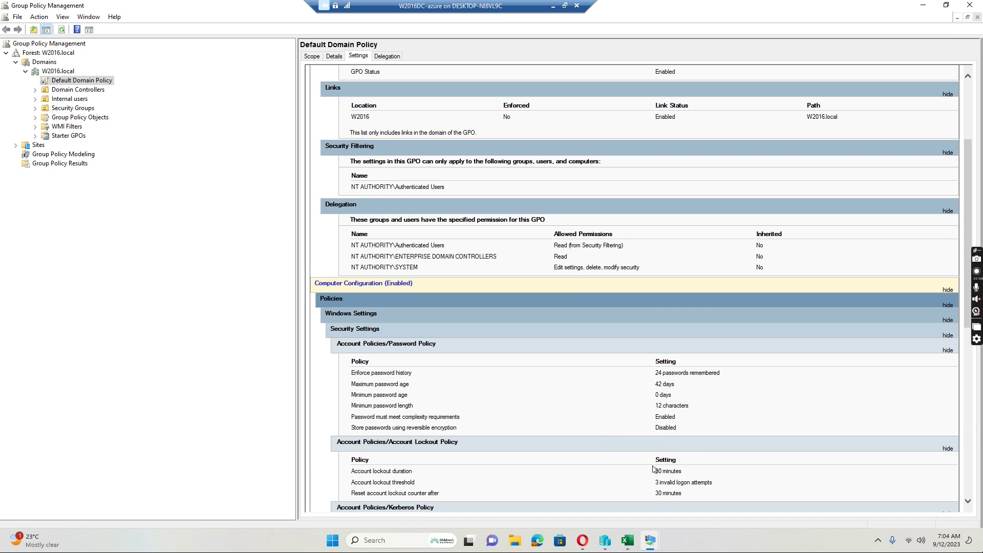
left_click(247, 290)
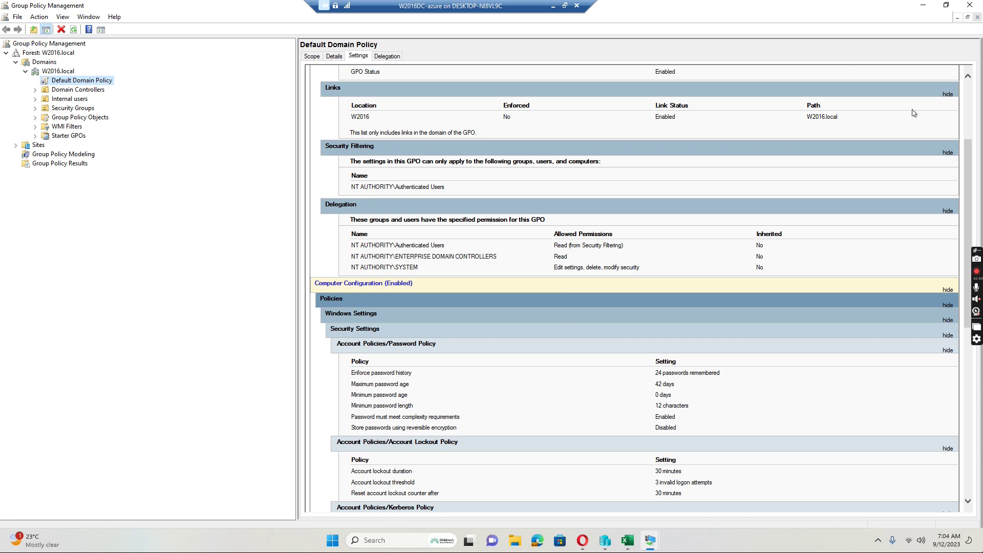
- Restore the domain controller window and bring Administrative Tools to the front, moved up and left
left_click(564, 6)
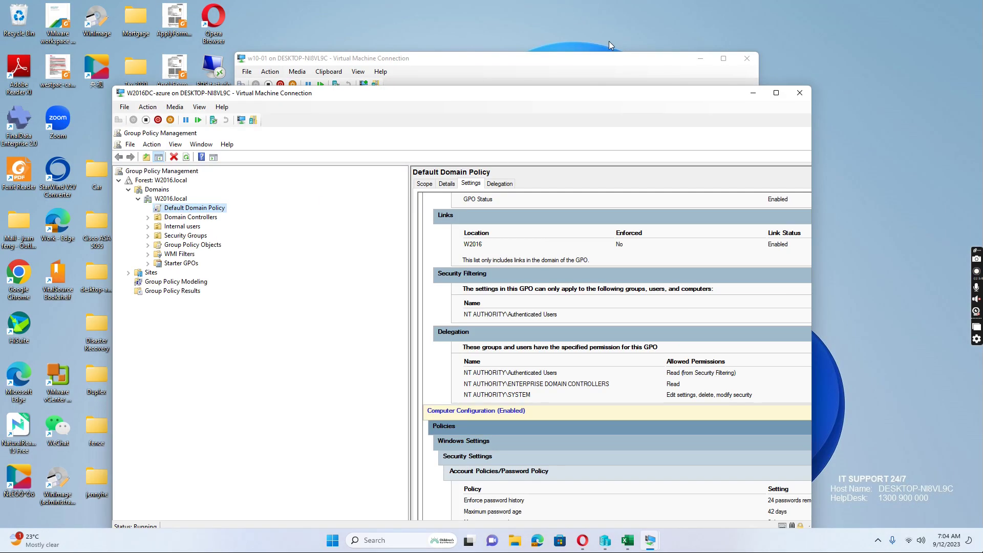
left_click_drag(585, 43, 594, 17)
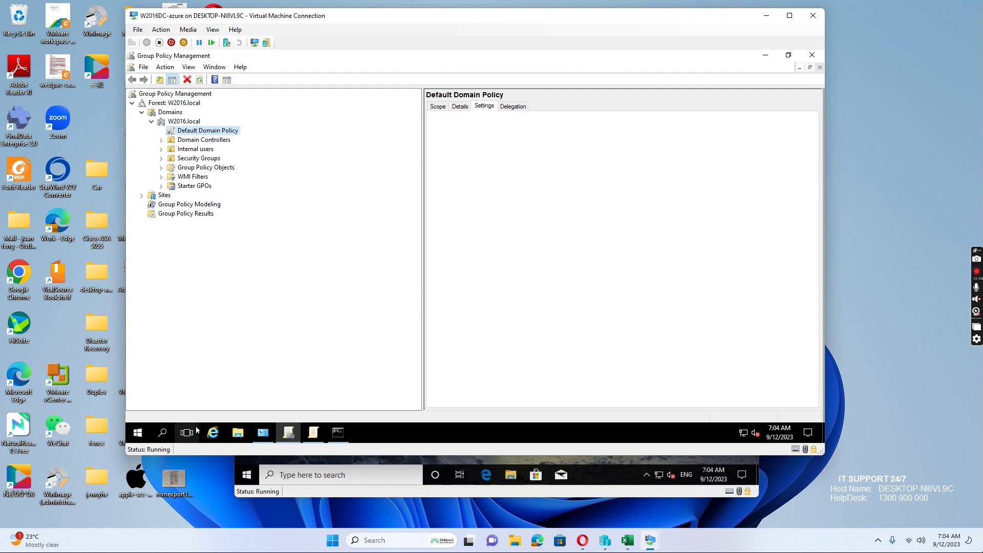
left_click(162, 433)
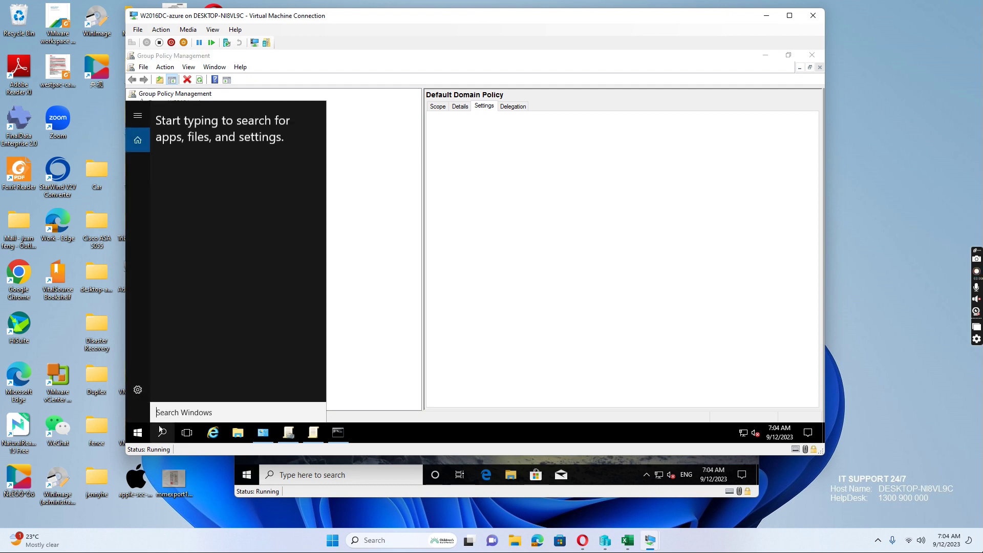
left_click(263, 434)
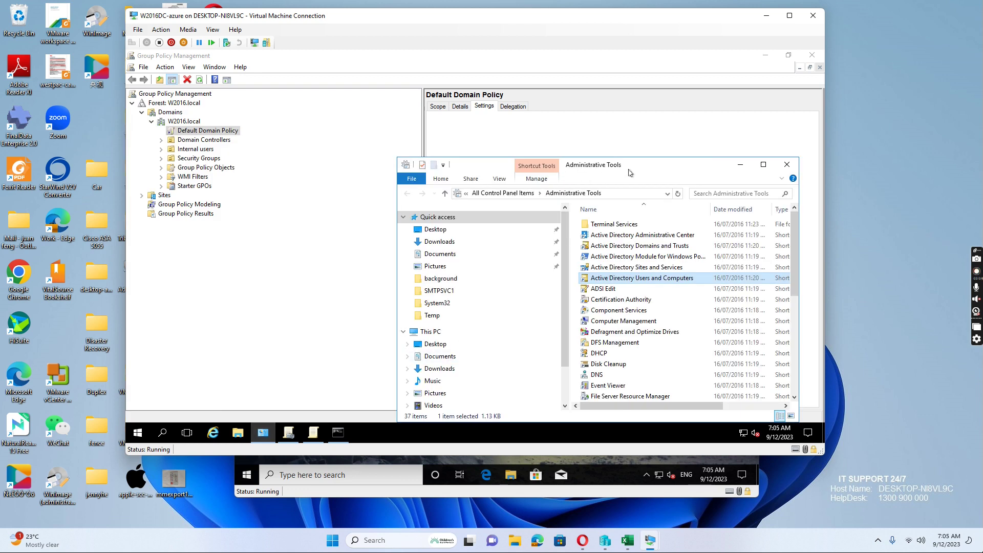
left_click_drag(557, 165, 409, 92)
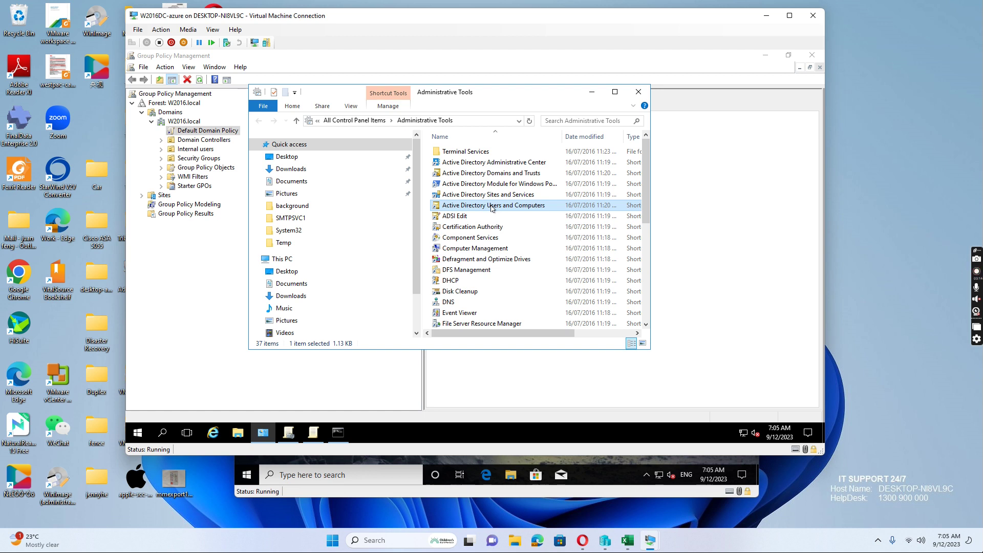
- In Active Directory Users and Computers, view the user's Member Of groups, then return to Administrative Tools
double_click(492, 207)
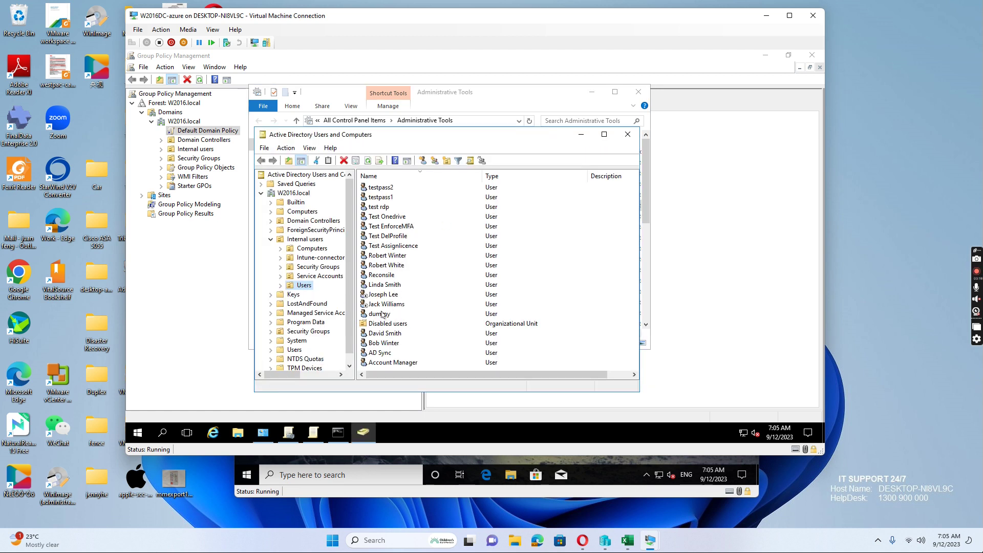
double_click(385, 285)
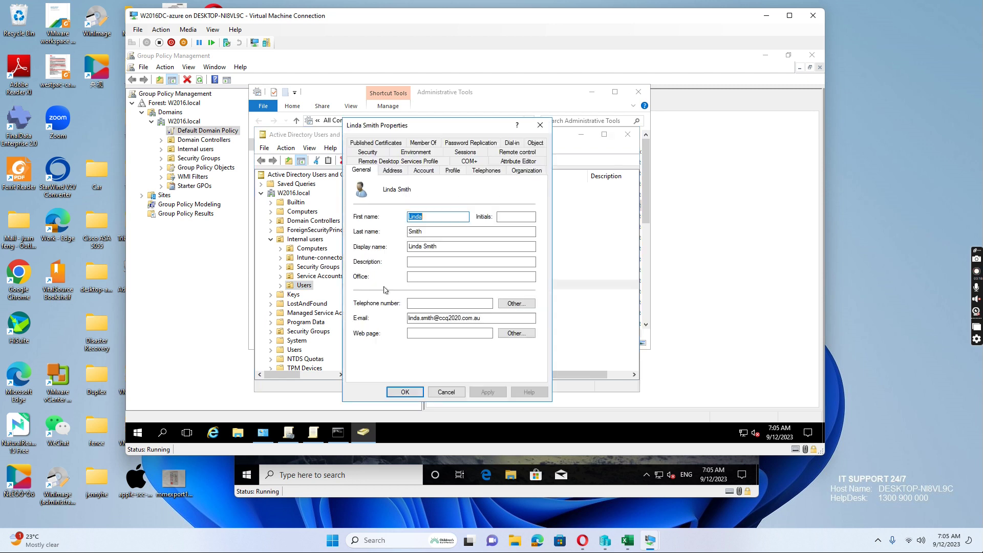
left_click(423, 144)
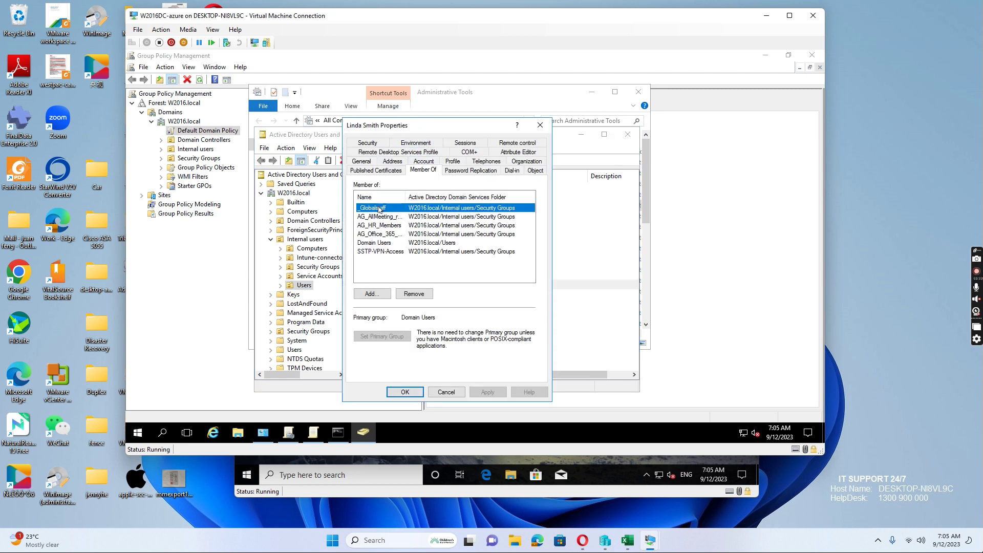
left_click(378, 208)
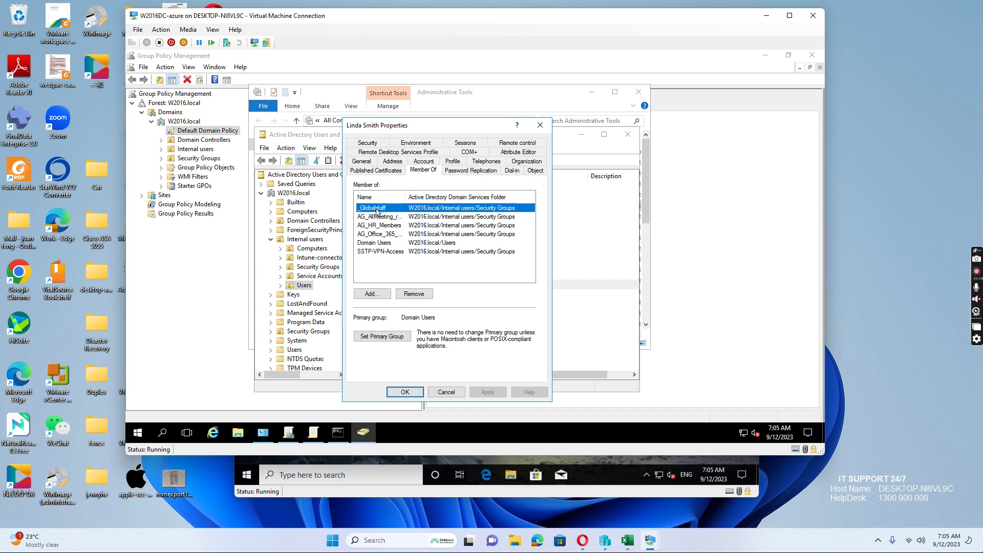
left_click(140, 435)
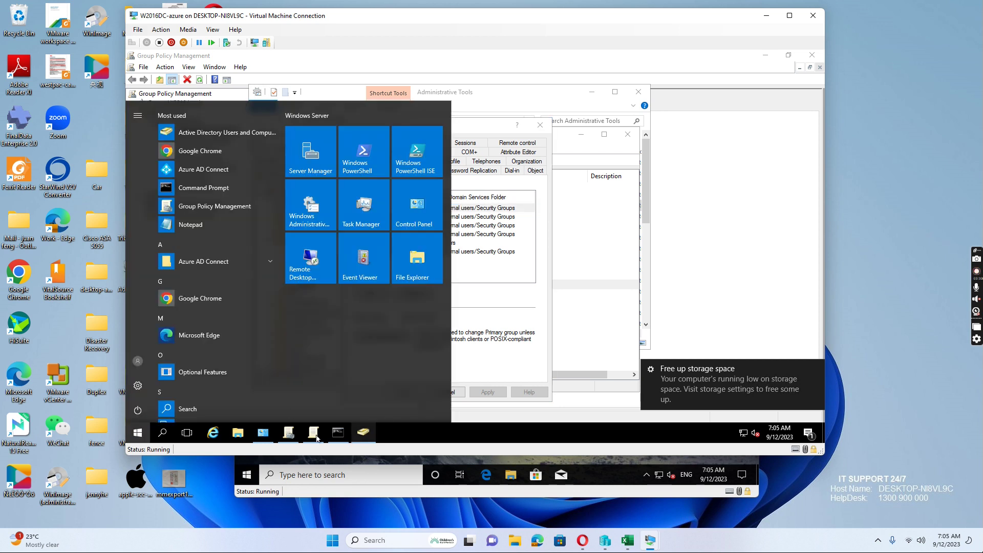
left_click(263, 436)
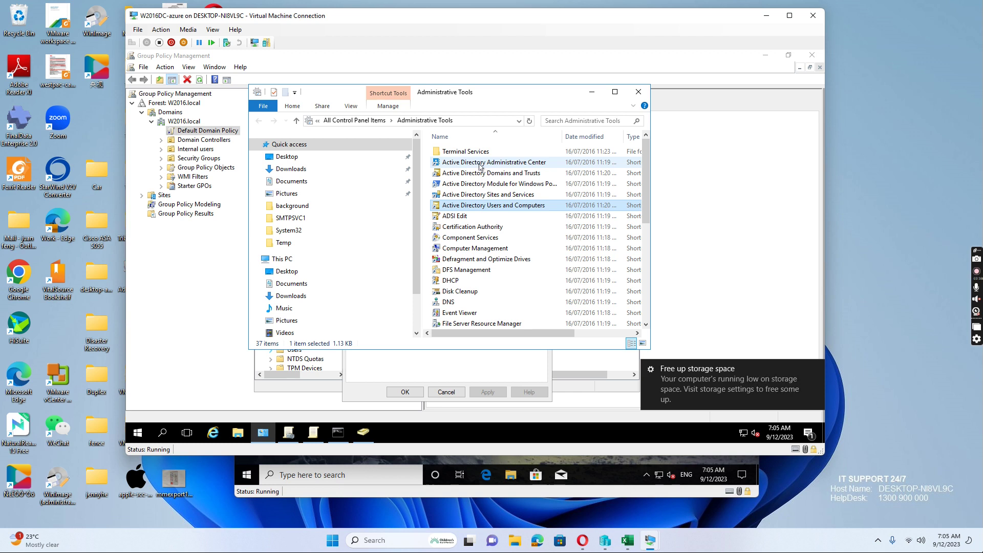
- Launch Active Directory Administrative Center and open W2016 (local) > System > Password Settings Container
left_click(490, 164)
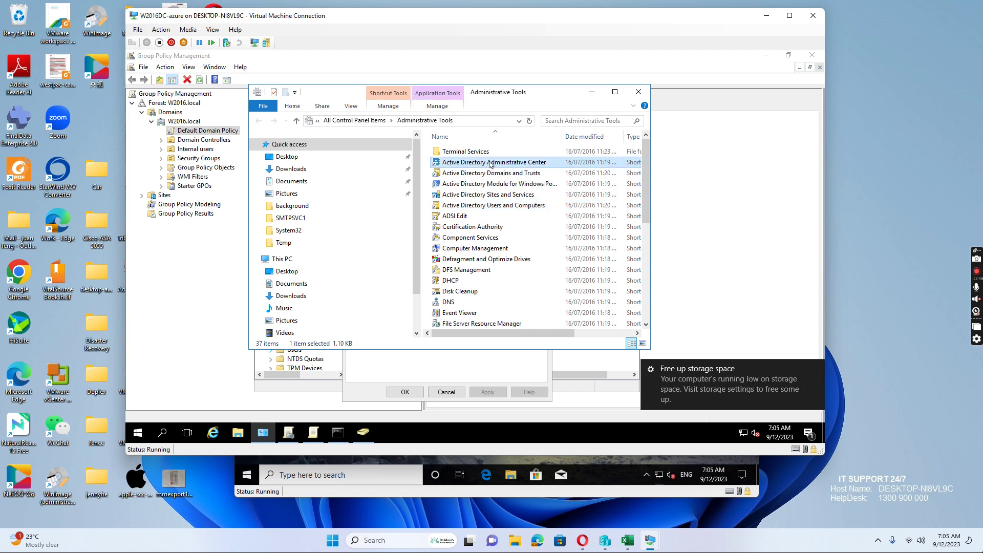
double_click(482, 164)
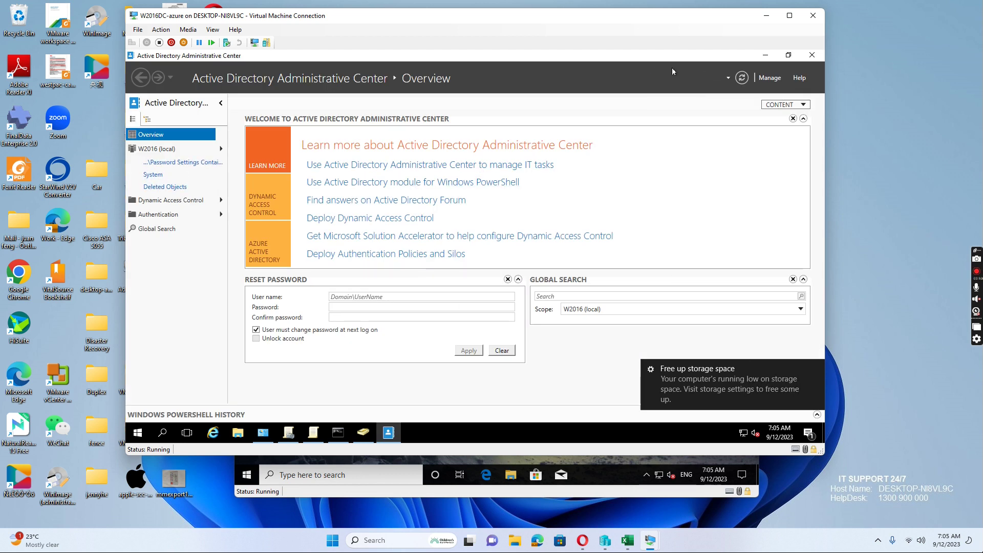
left_click(156, 149)
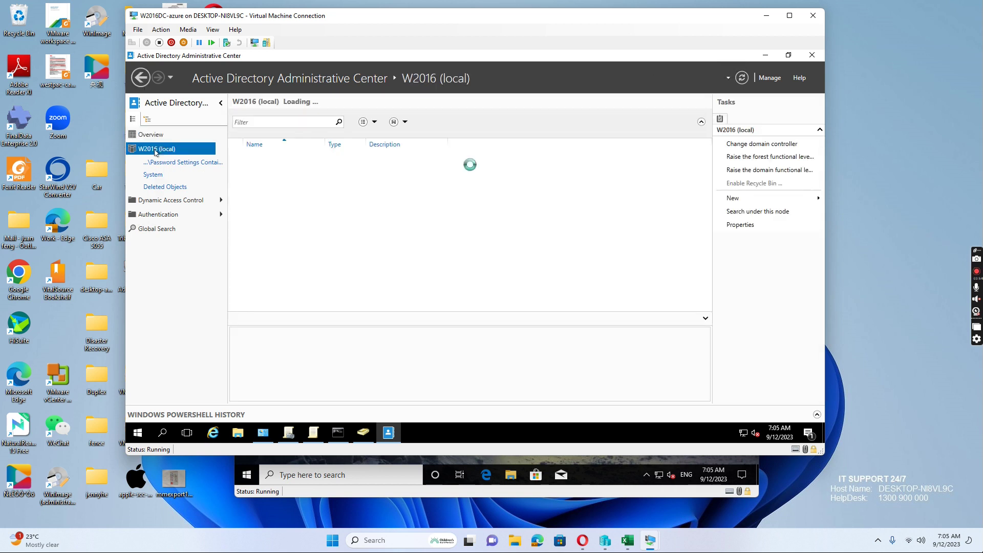
left_click(154, 175)
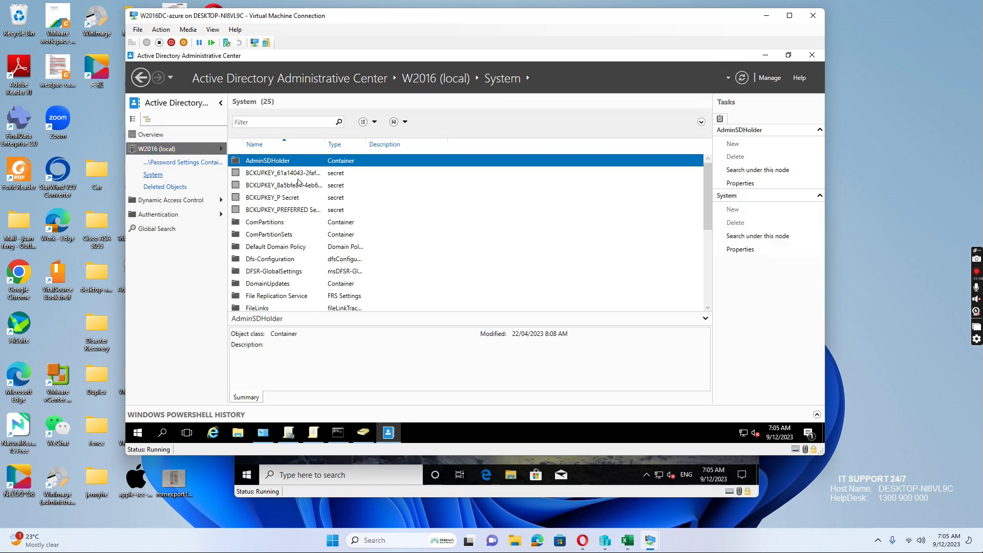
scroll(277, 236, "down", 1)
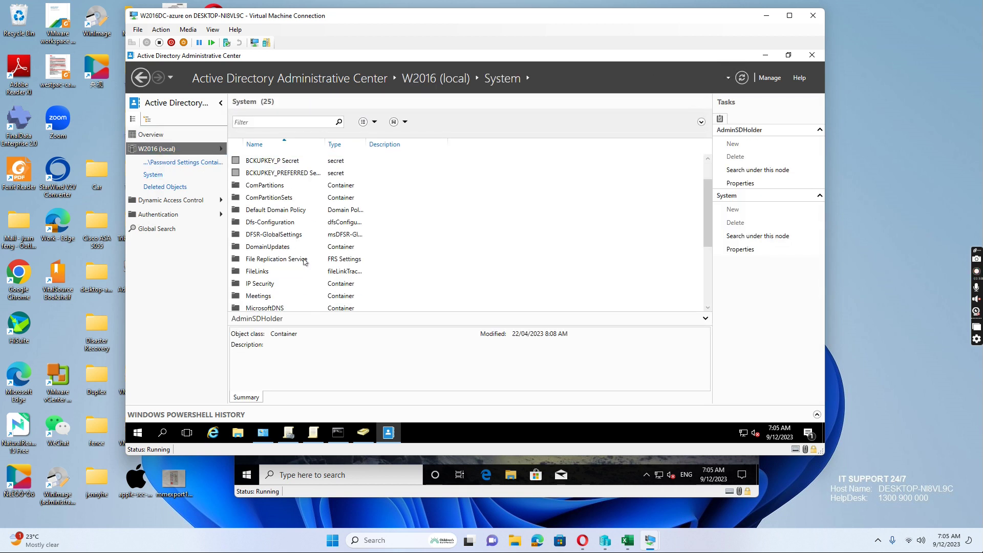
scroll(302, 262, "down", 1)
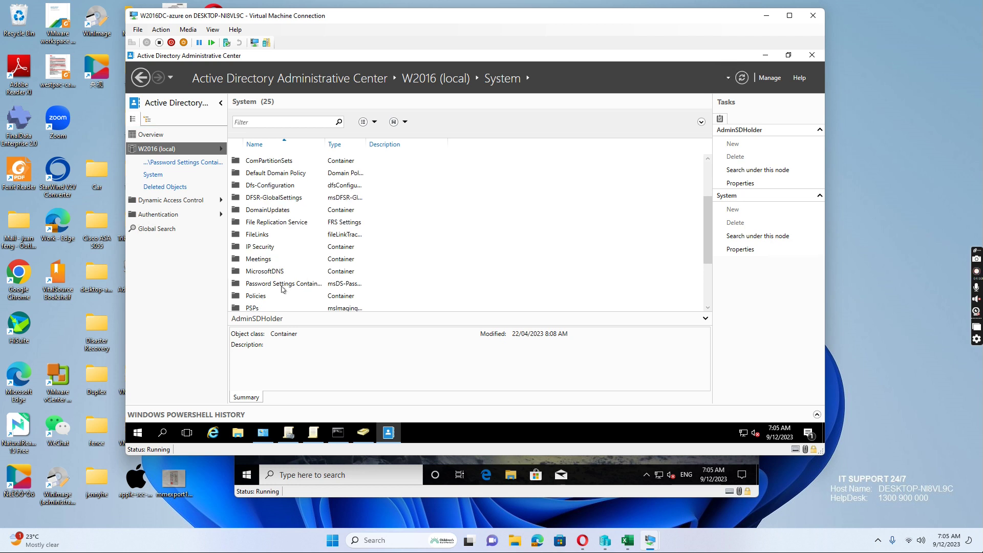
double_click(287, 286)
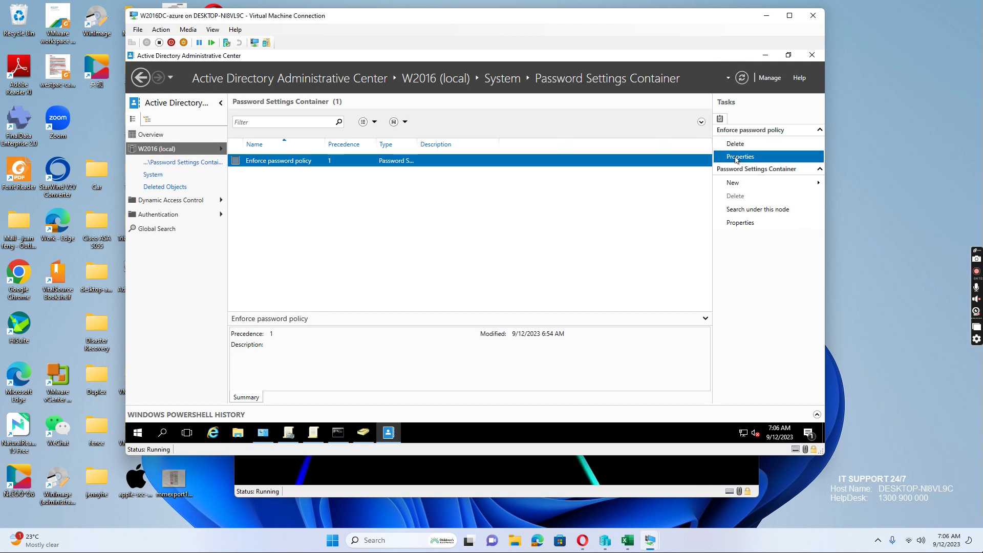
- Open the Enforce password policy properties full-size and check its minimum password age of 1 day
left_click(738, 157)
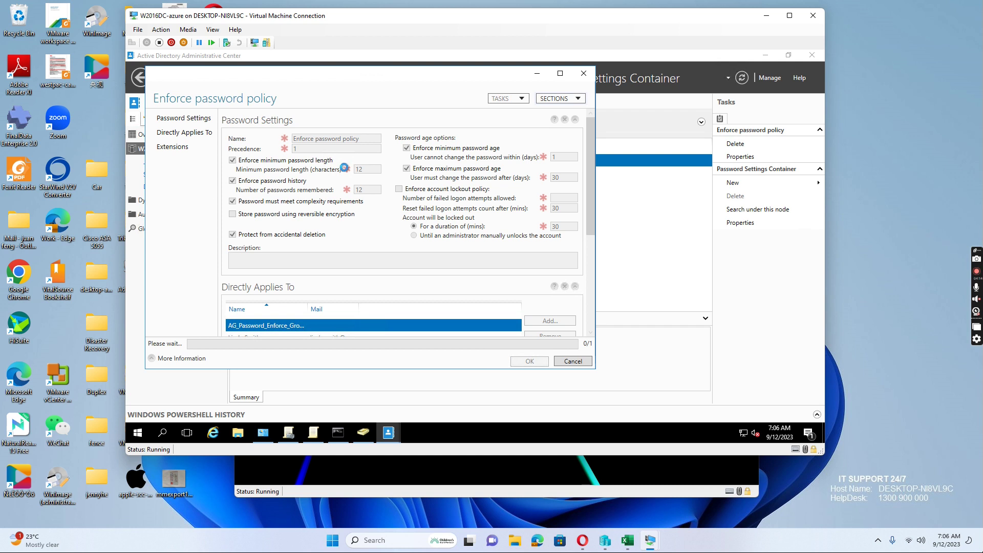
left_click(560, 75)
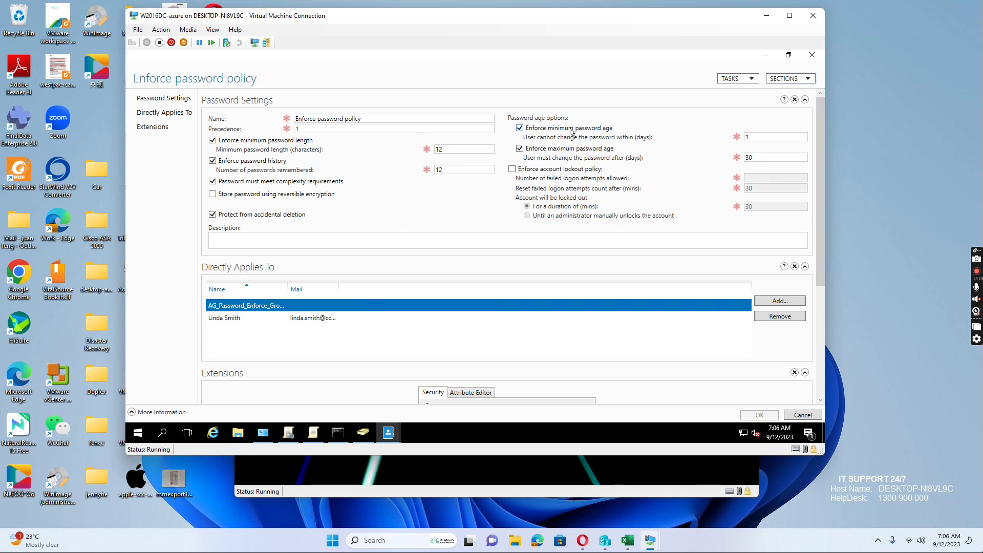
left_click_drag(757, 138, 746, 141)
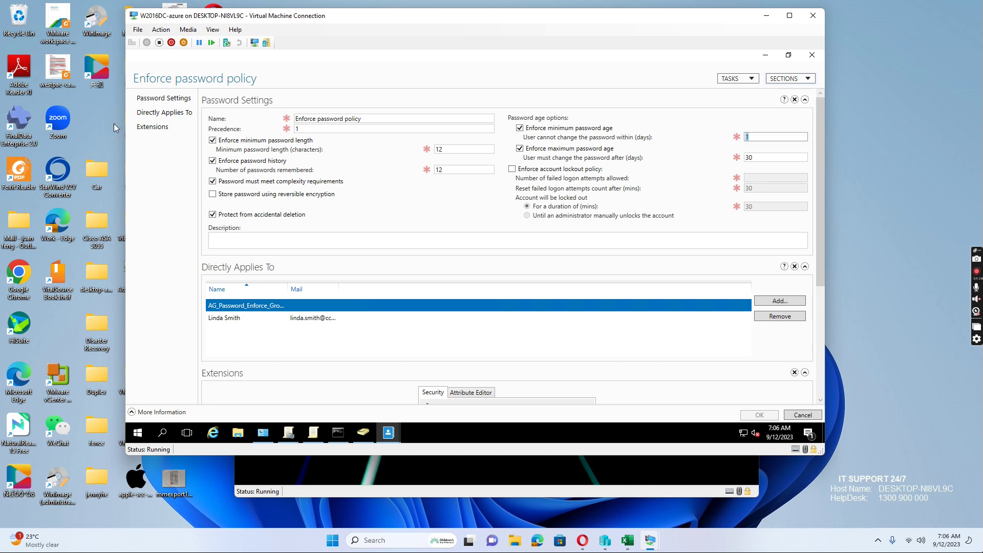
- Review the Directly Applies To list: the AG_Password_Enforce group and the user
left_click(174, 117)
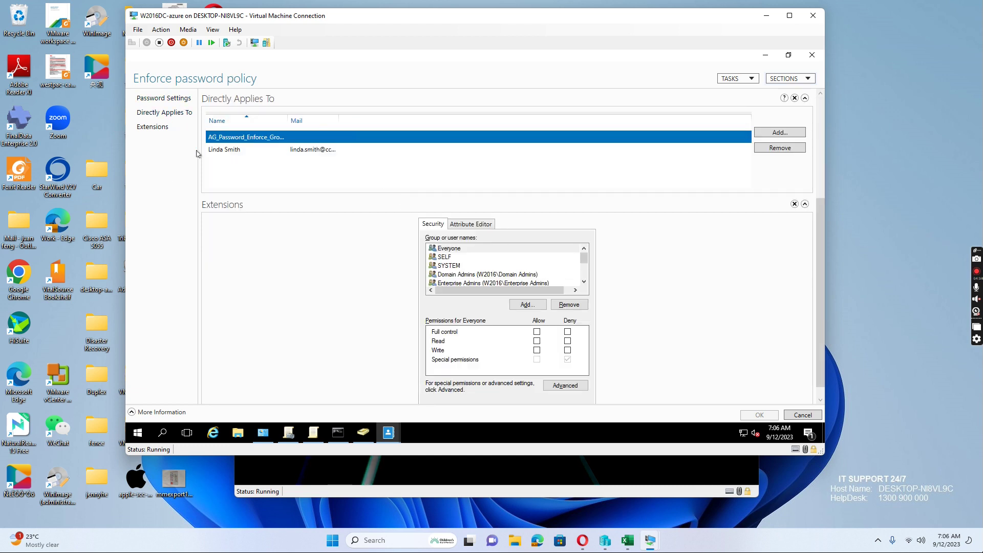
left_click_drag(584, 257, 526, 254)
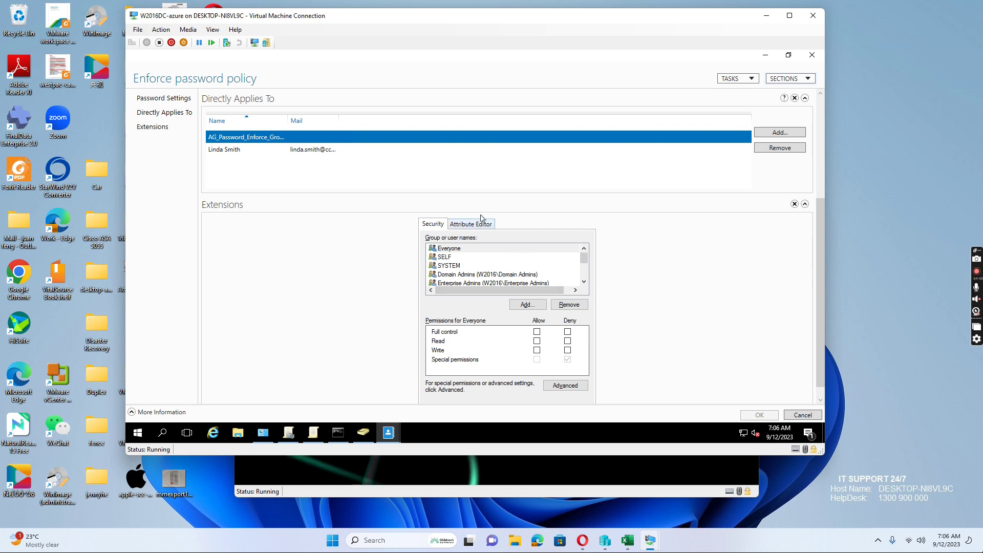
left_click_drag(820, 297, 720, 314)
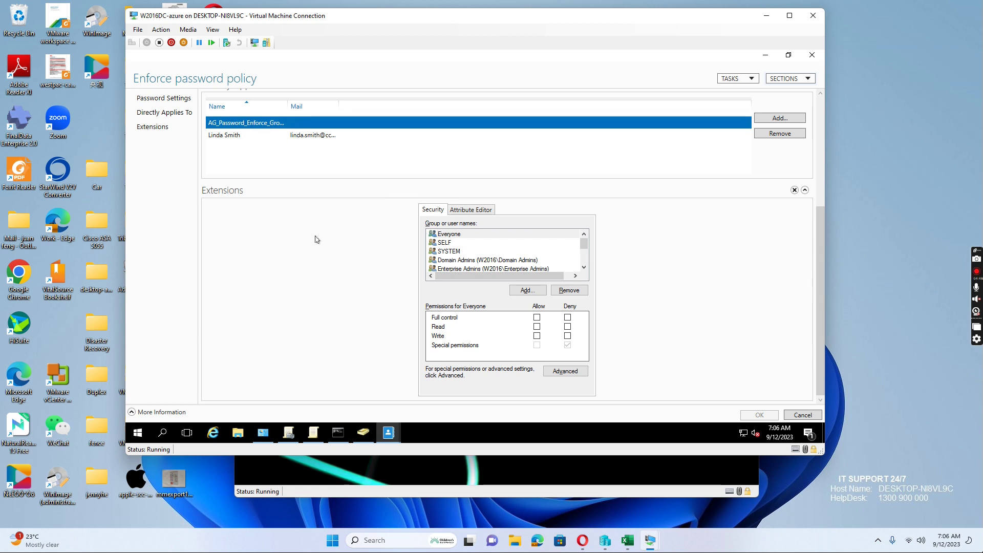
left_click(174, 114)
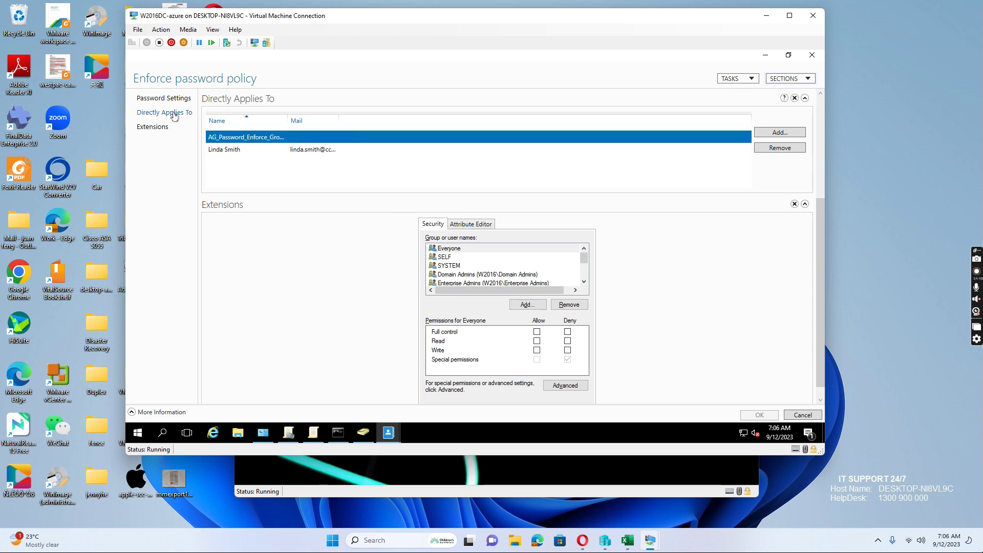
left_click(223, 151)
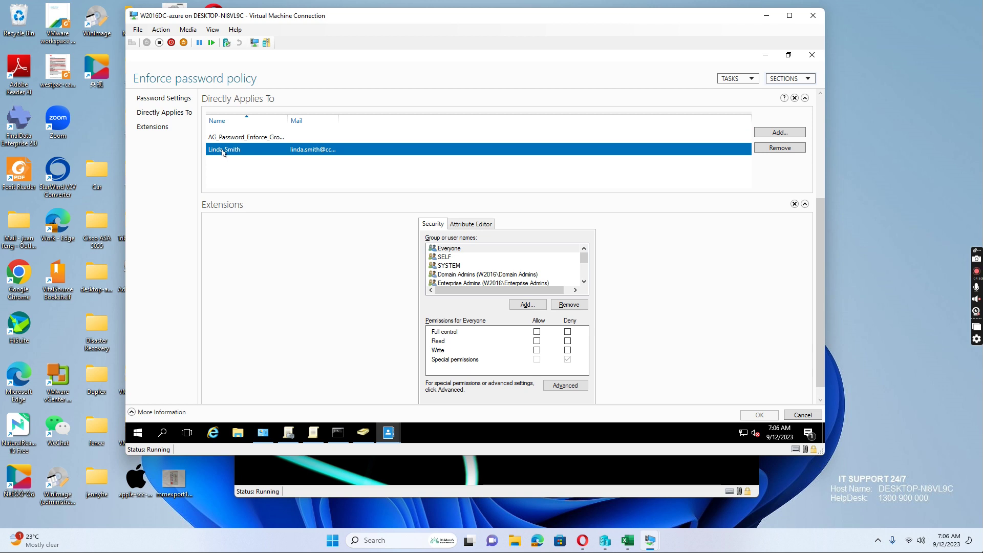
left_click_drag(586, 256, 593, 279)
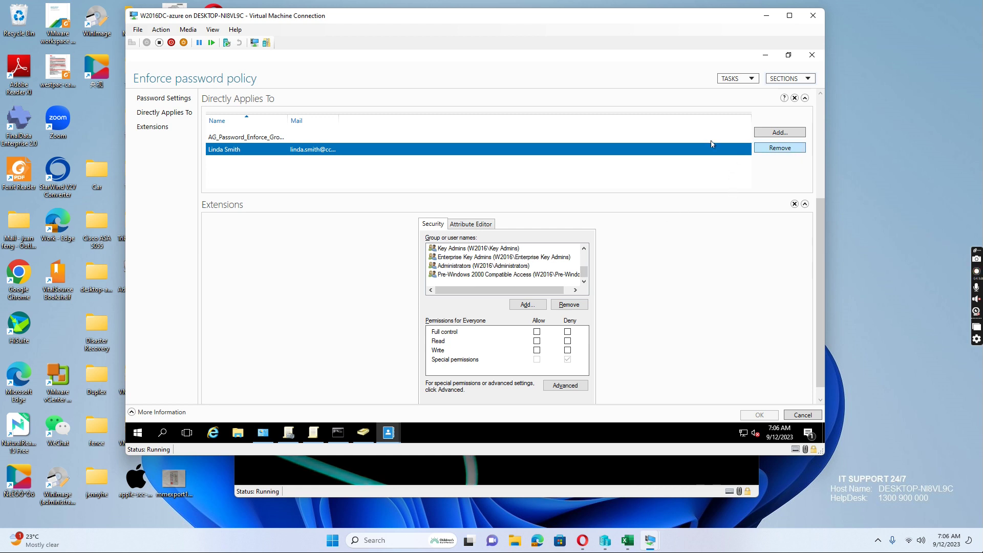
left_click(254, 140)
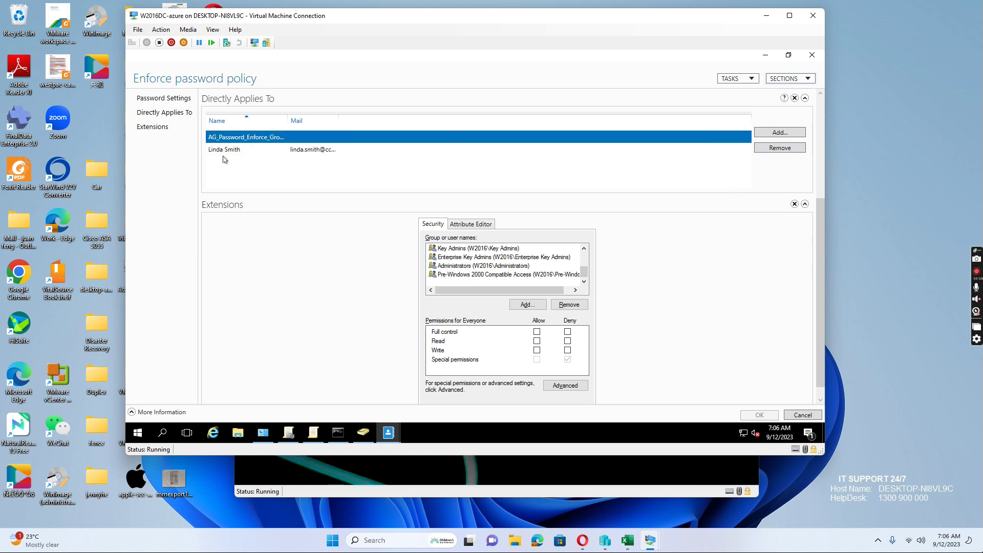
left_click(222, 151)
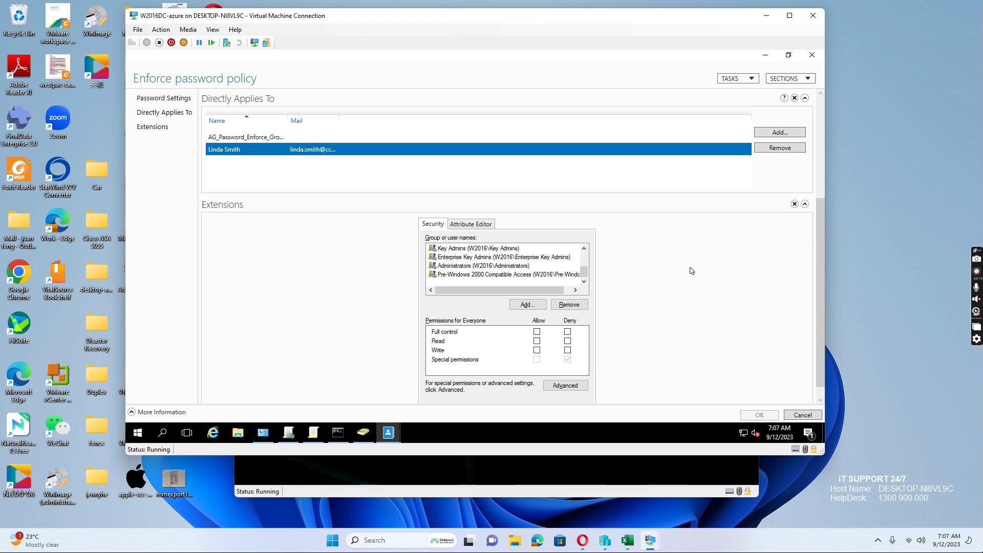
- Clear the 1-day minimum age, uncheck Enforce minimum password age, and save with OK
left_click(168, 99)
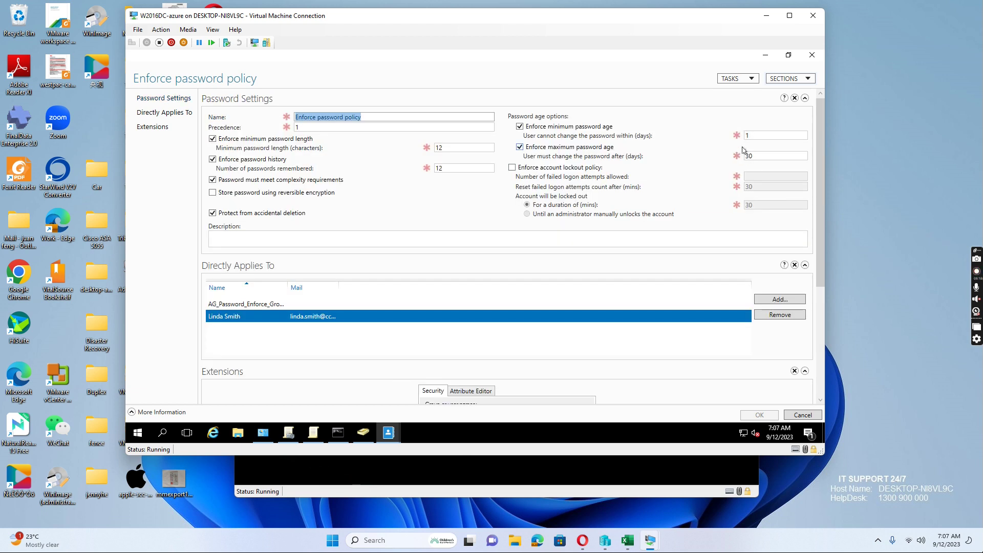
double_click(757, 136)
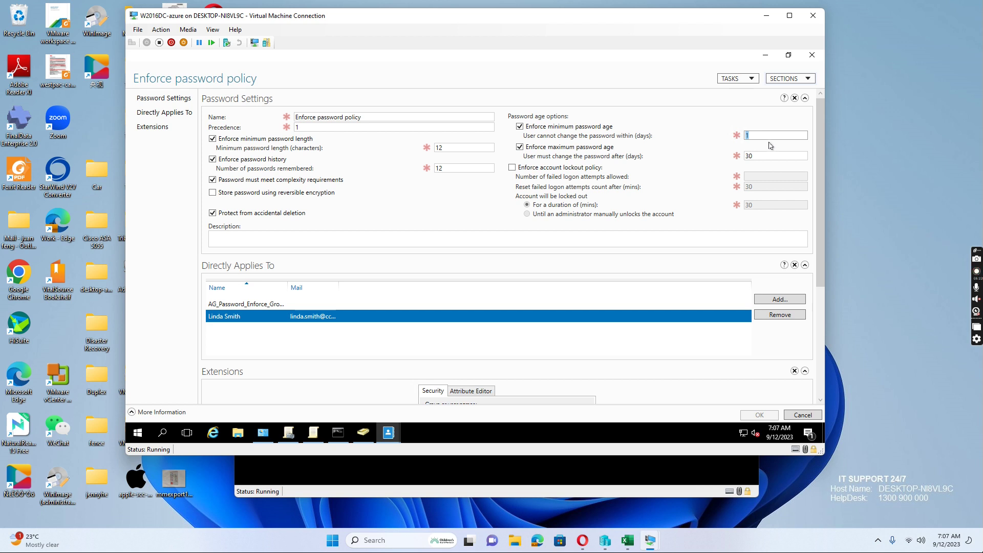
key("BackSpace")
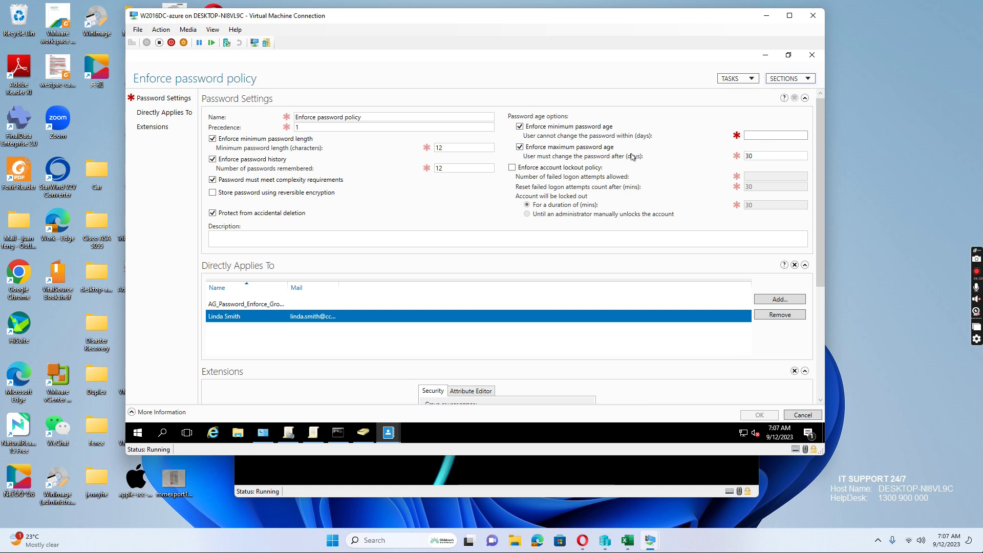
left_click(520, 127)
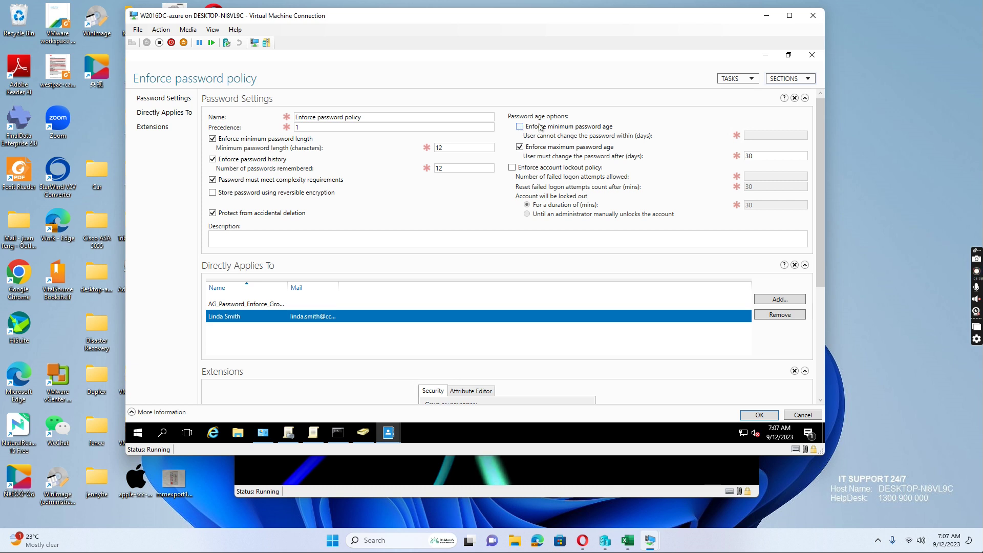
left_click(759, 416)
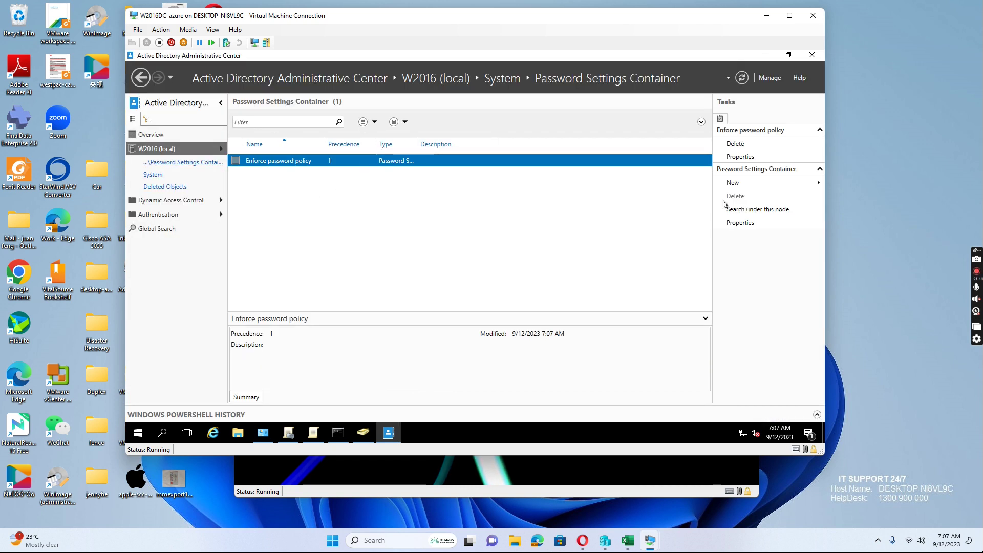
- Recheck the Enforce password policy properties, close them, and bring the w10-01 VM forward
left_click(739, 157)
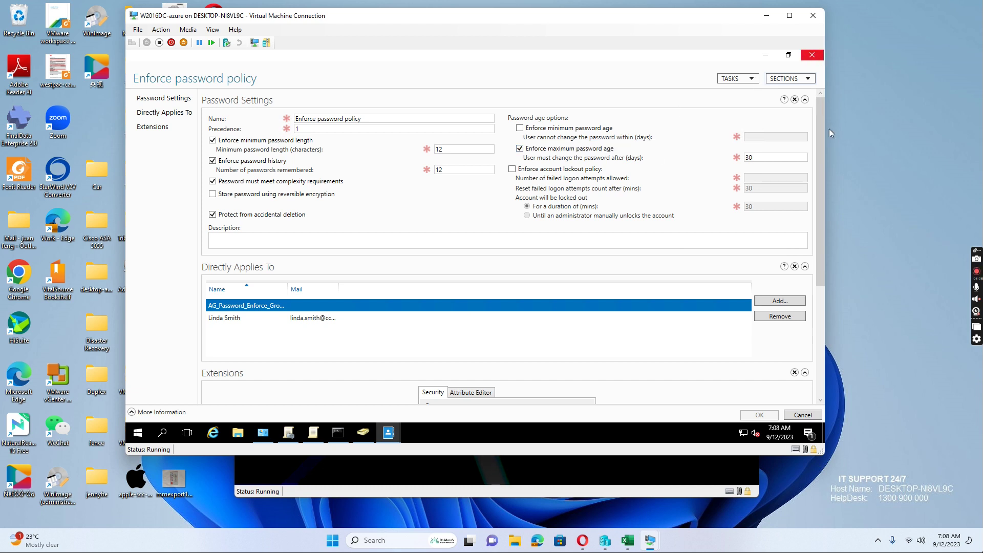
left_click(813, 55)
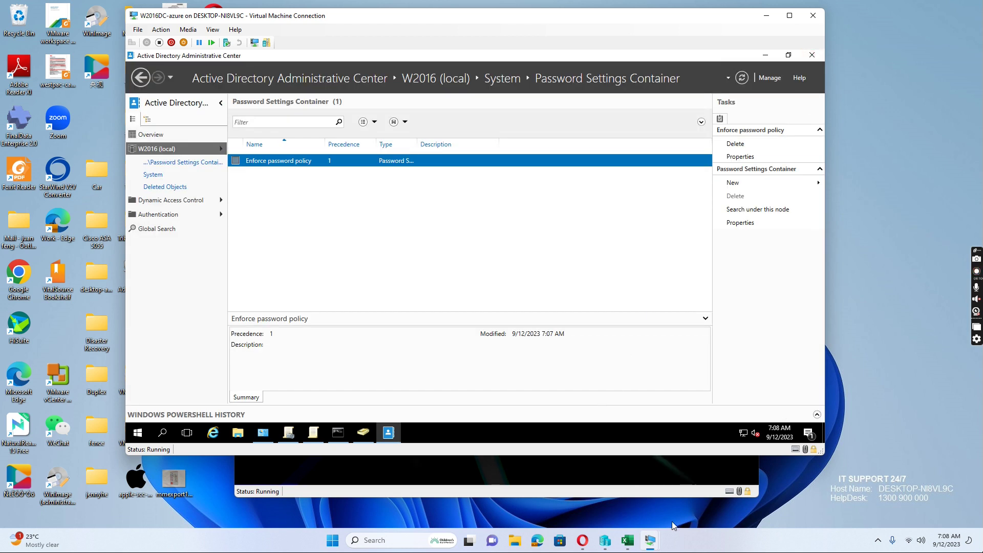
mouse_move(651, 541)
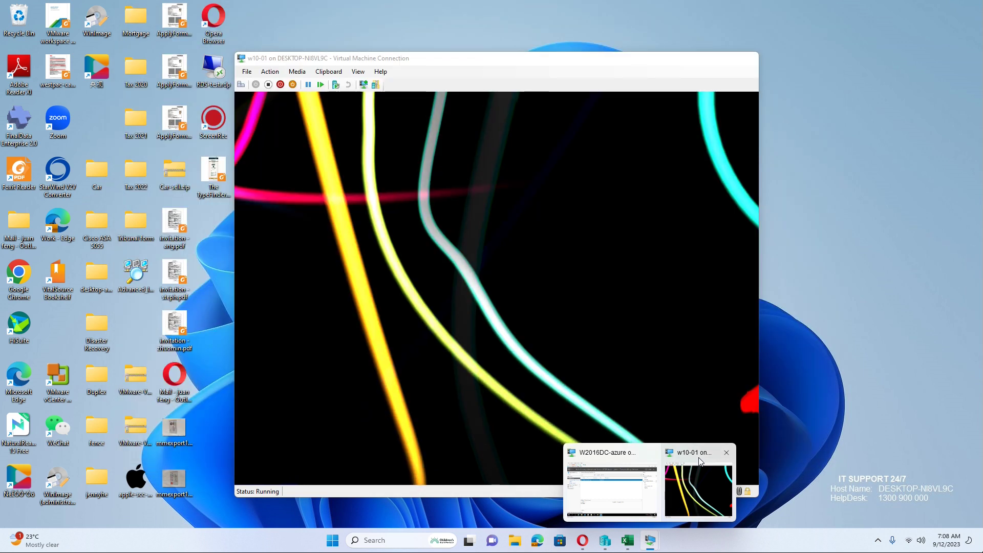
left_click(699, 490)
- Sign the domain user in to w10-01 with their password and bring up the Ctrl+Alt+Delete security screen
left_click(424, 255)
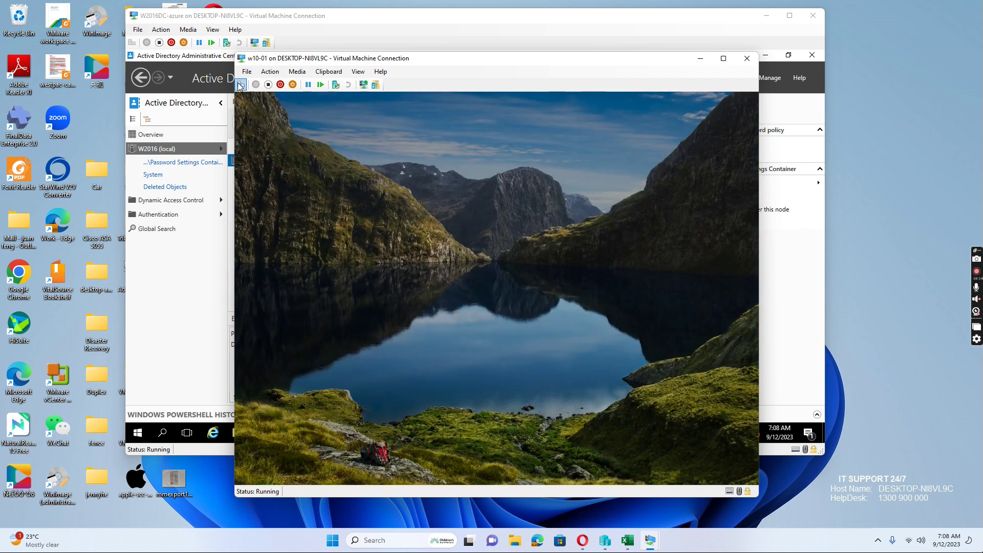
left_click(515, 246)
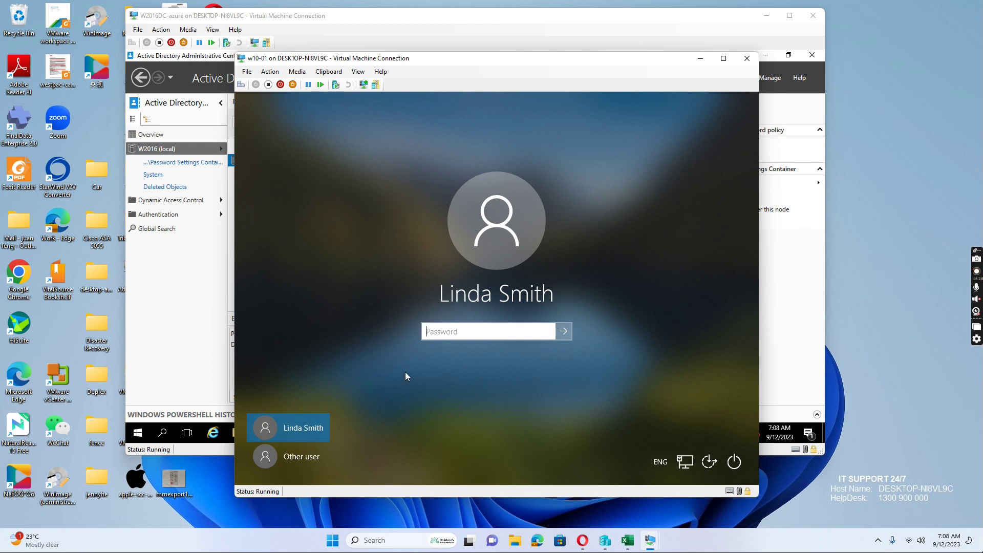
type("••••••")
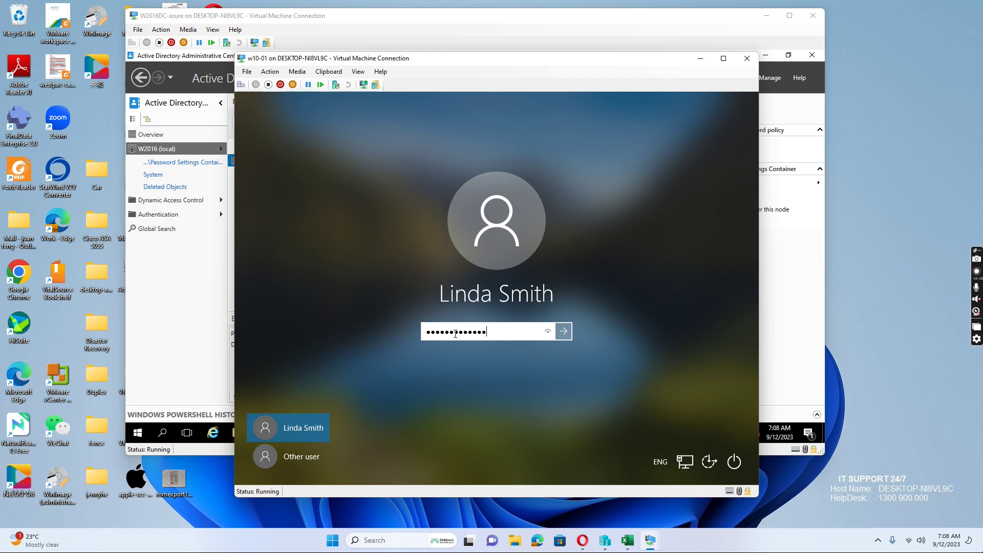
key("Return")
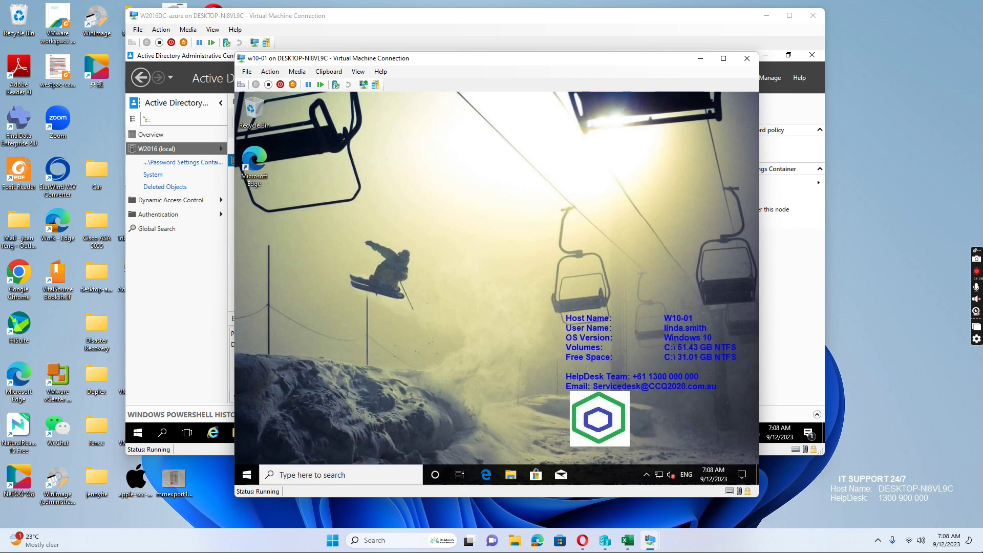
left_click(240, 84)
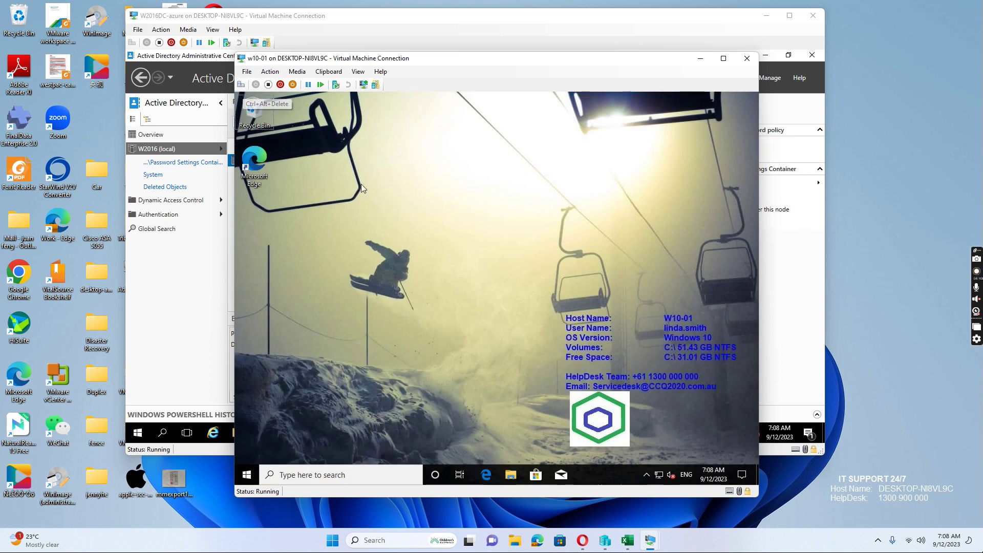
- Change the w10-01 user's password by entering the old, new and confirmed passwords, then acknowledge success
left_click(475, 276)
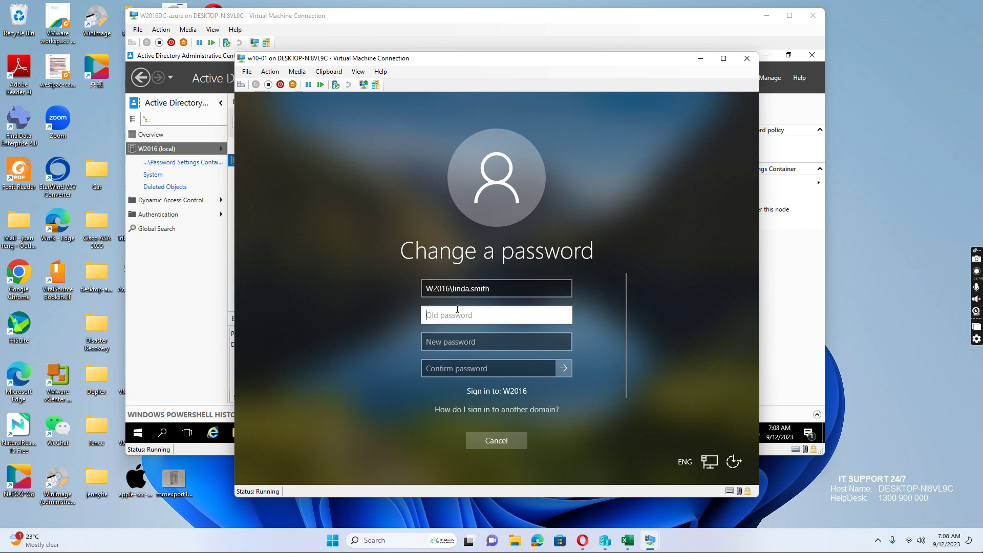
type("••")
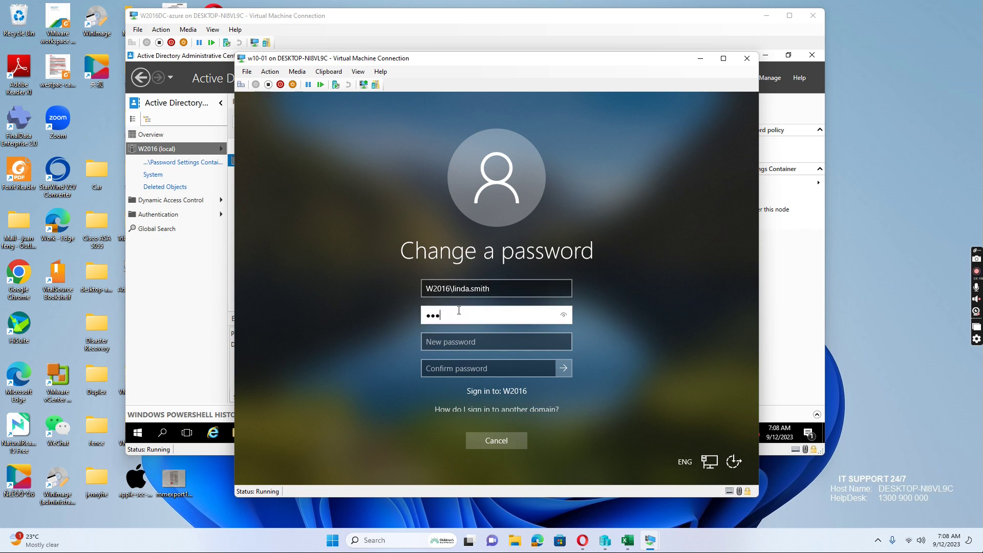
type("d1")
key("Tab")
type("Passw")
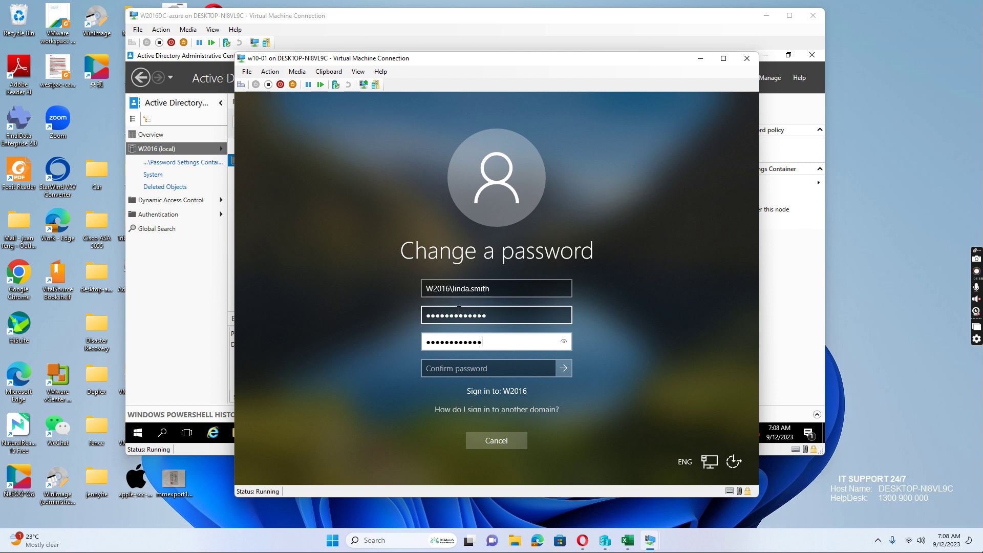
key("Tab")
type("P")
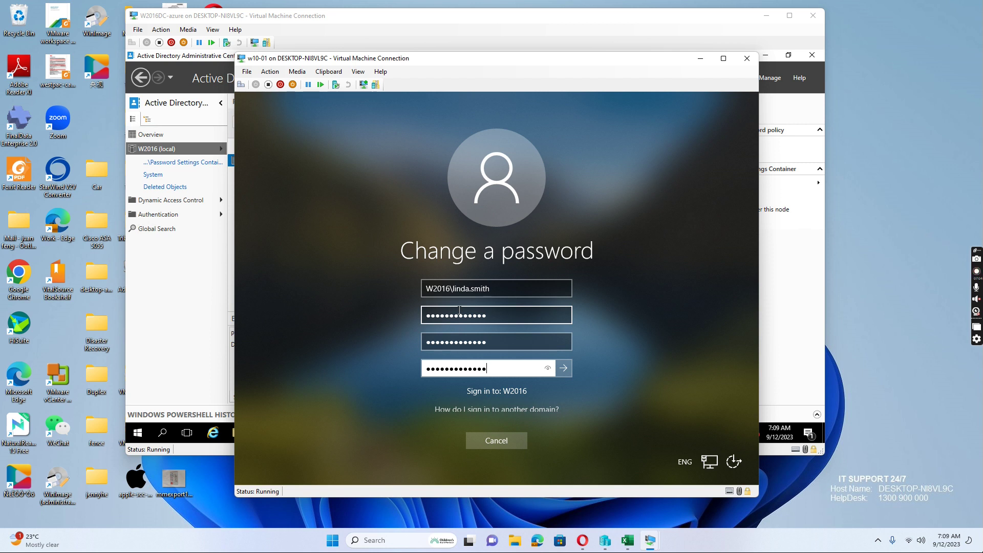
key("Return")
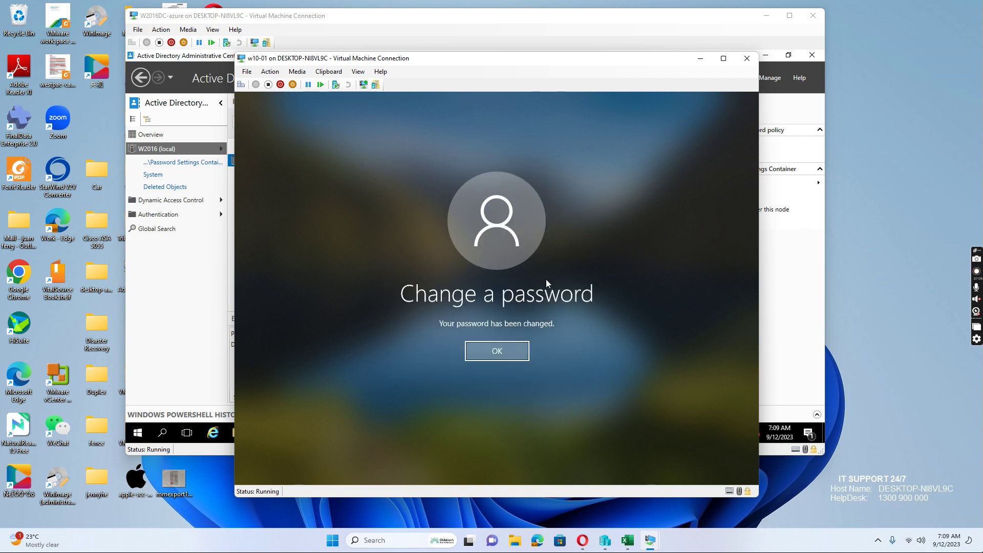
left_click(498, 351)
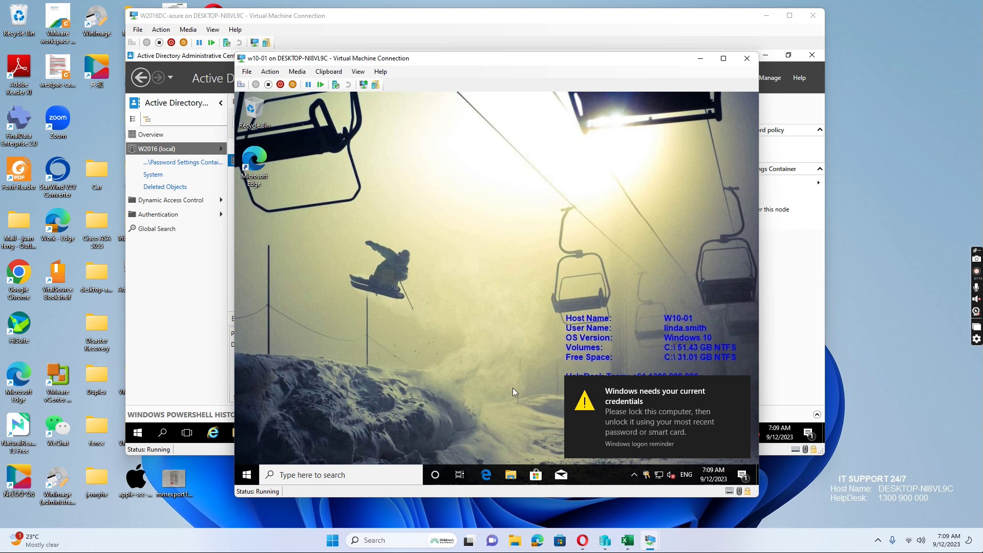
mouse_move(649, 540)
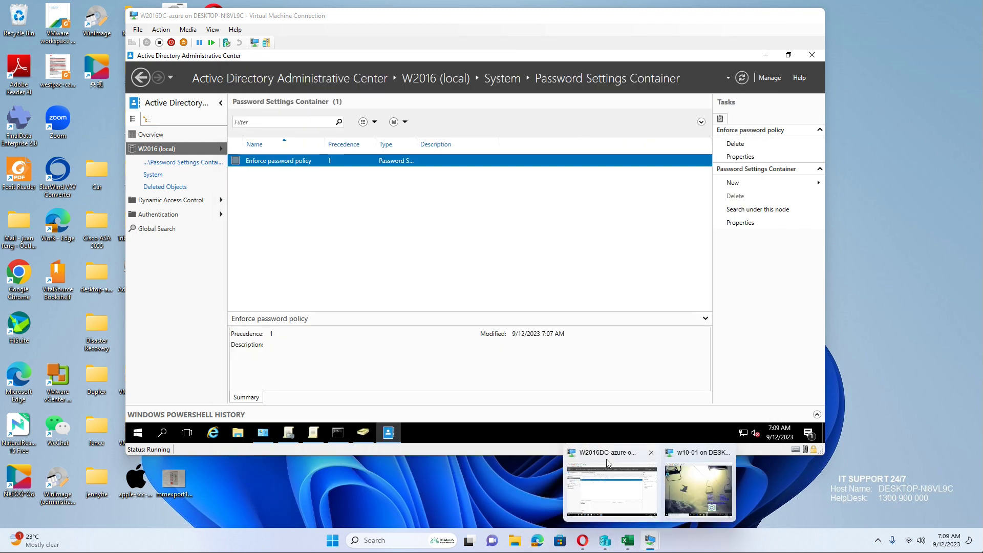
- On W2016DC, check the Default Domain Policy's 0-day minimum password age, then return to ADAC
left_click(606, 459)
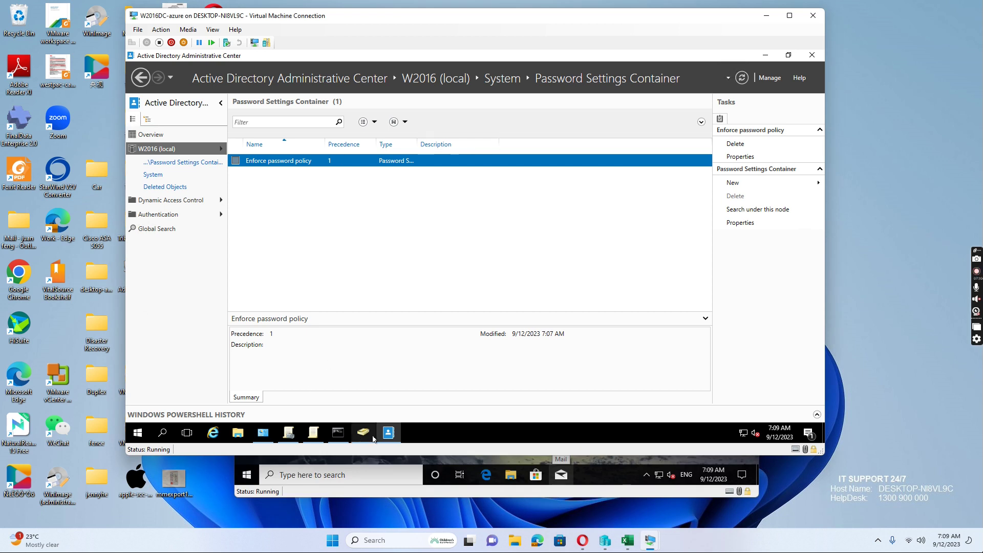
left_click(313, 433)
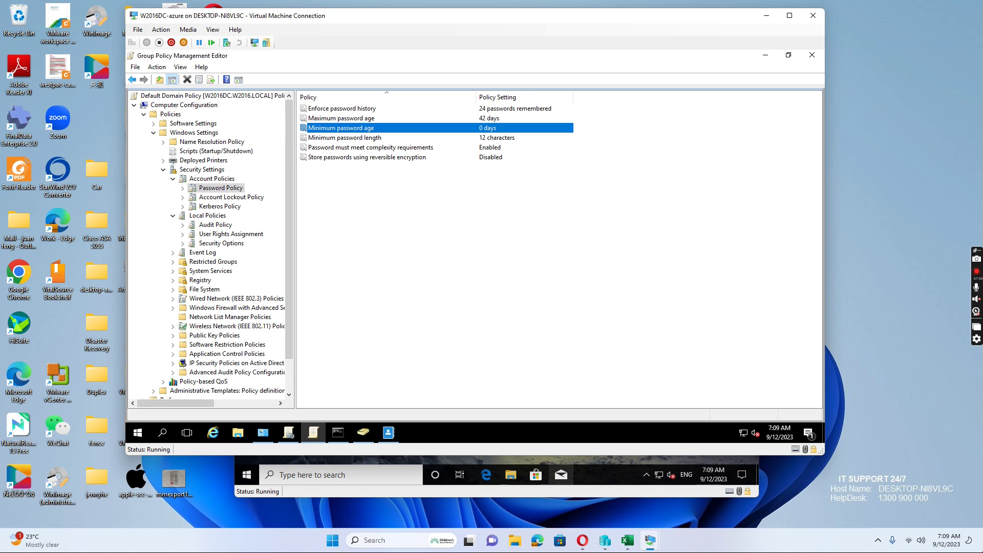
left_click(391, 434)
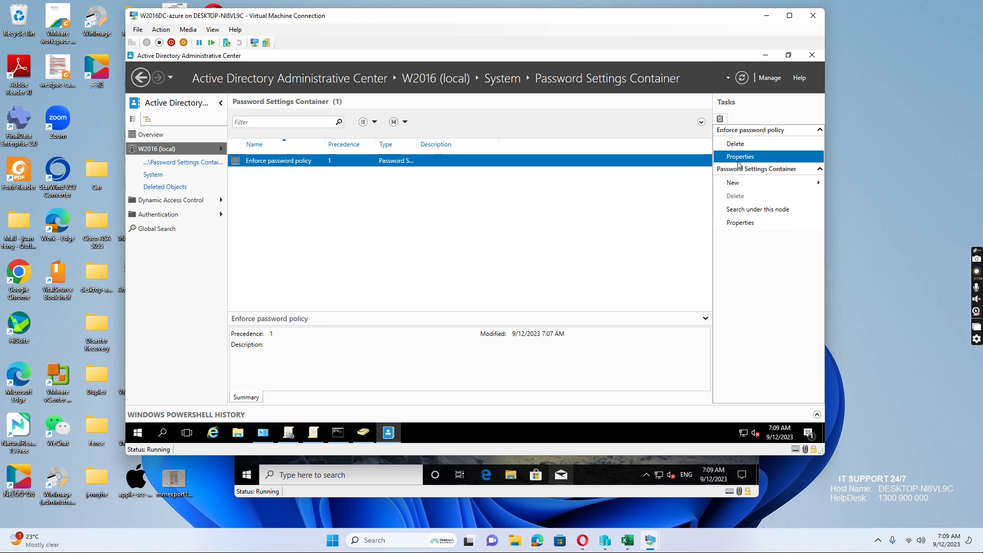
- Enforce a minimum password age of 1 day in the Enforce password policy and save it
left_click(742, 163)
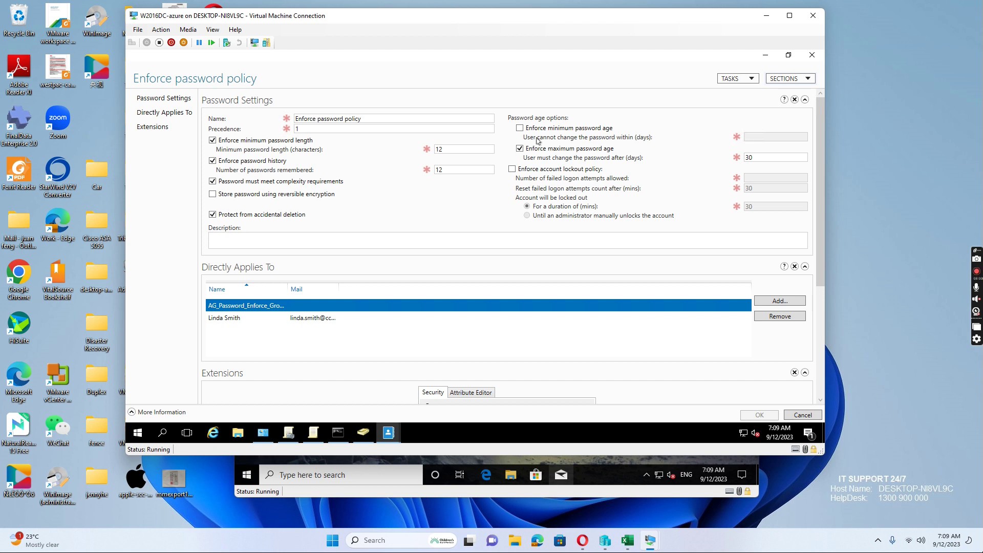
left_click(520, 128)
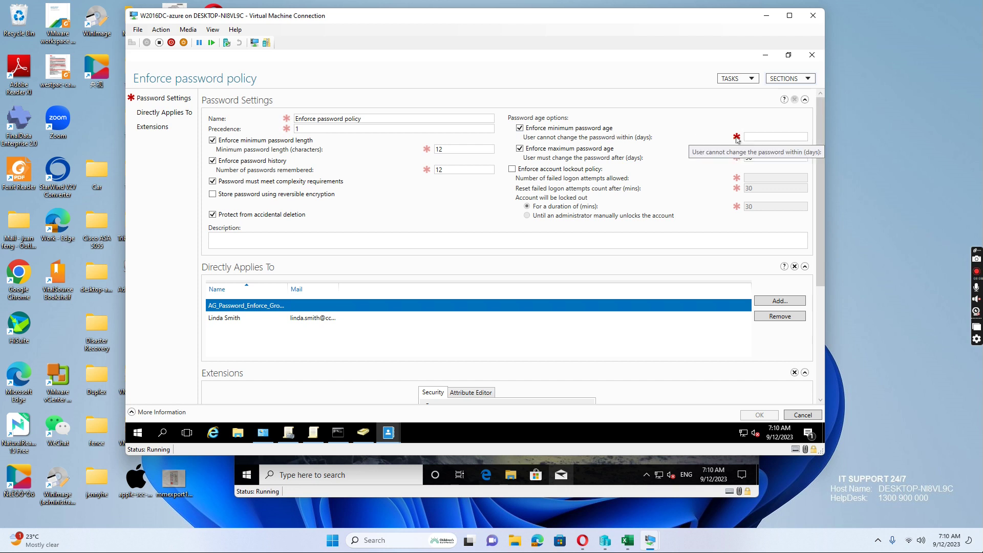
left_click(765, 137)
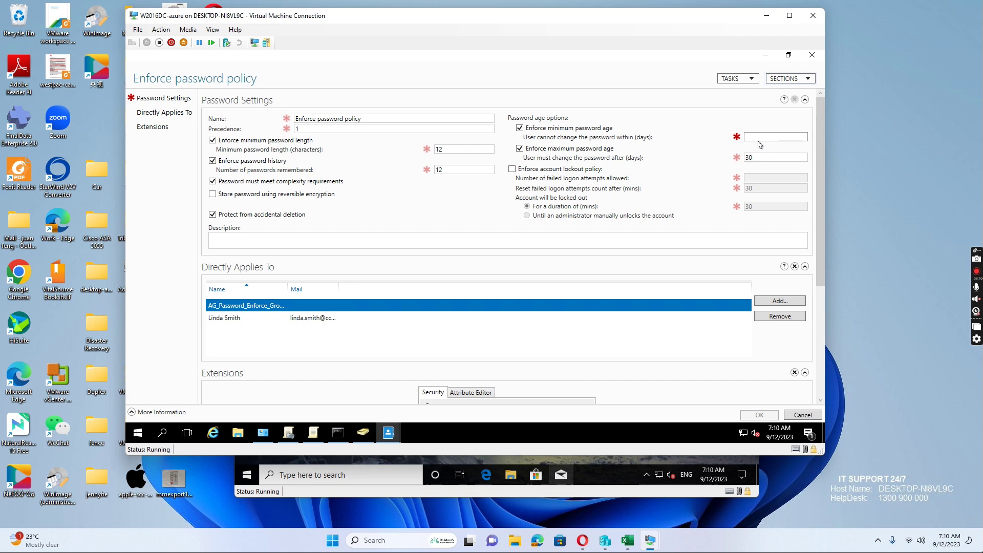
type("1")
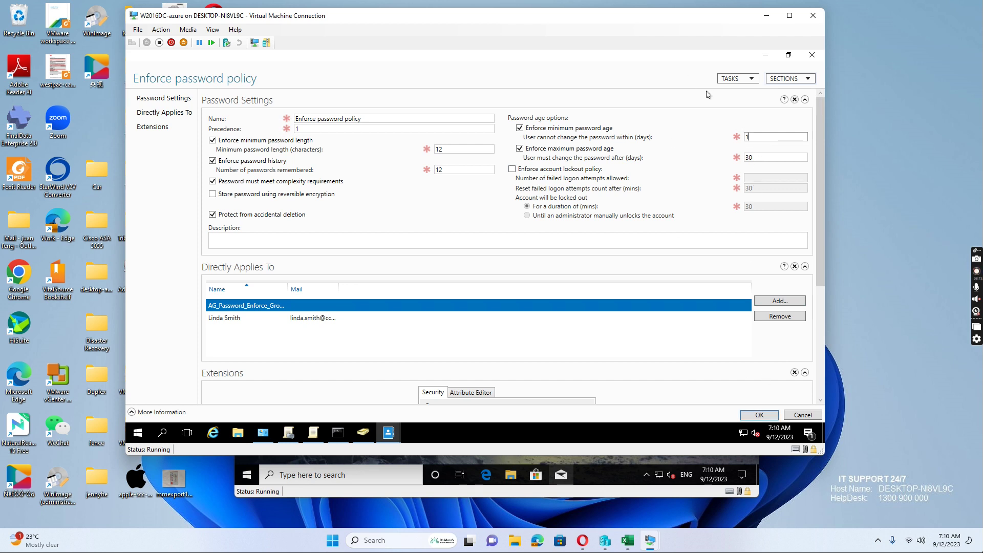
left_click(759, 415)
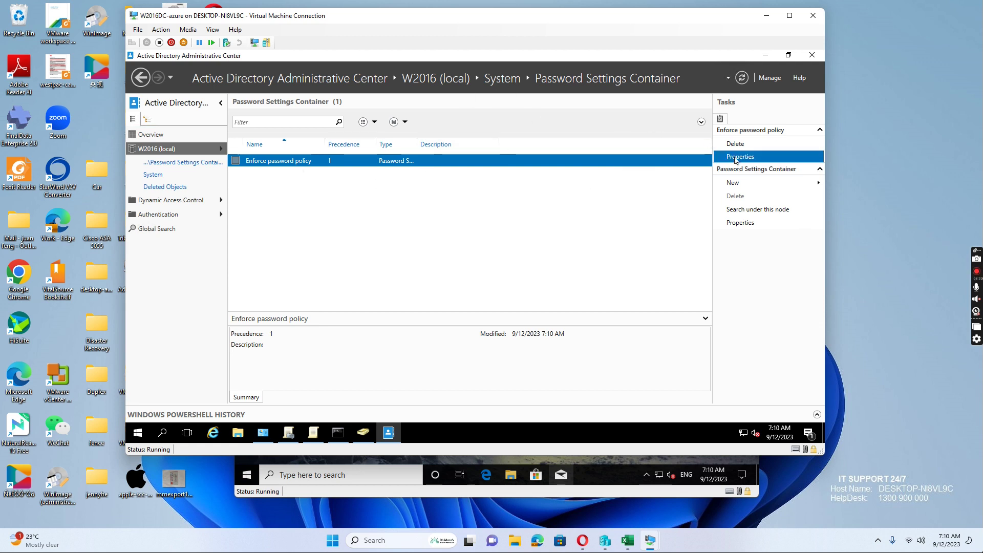
- Reopen the Enforce password policy to verify the 1-day minimum age, then close it
left_click(736, 158)
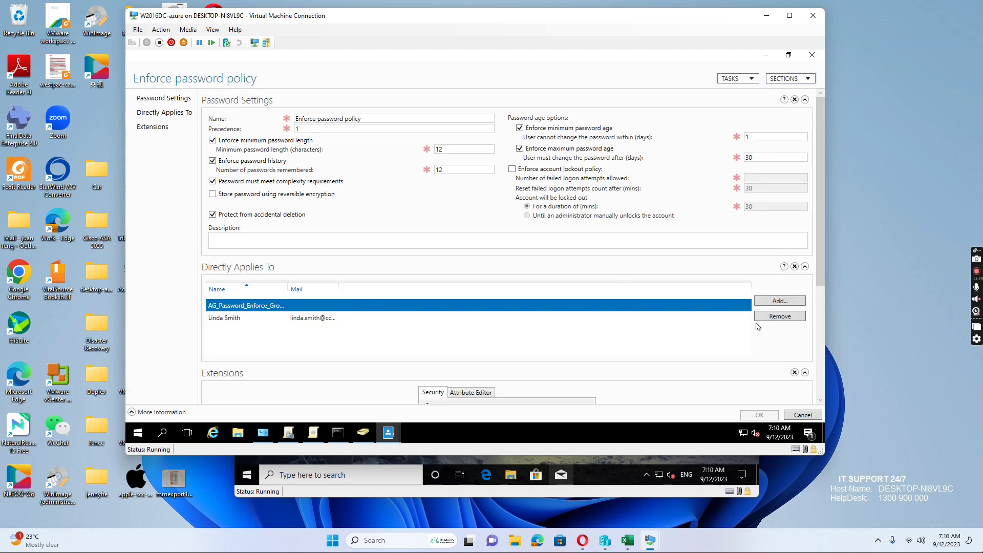
left_click(804, 415)
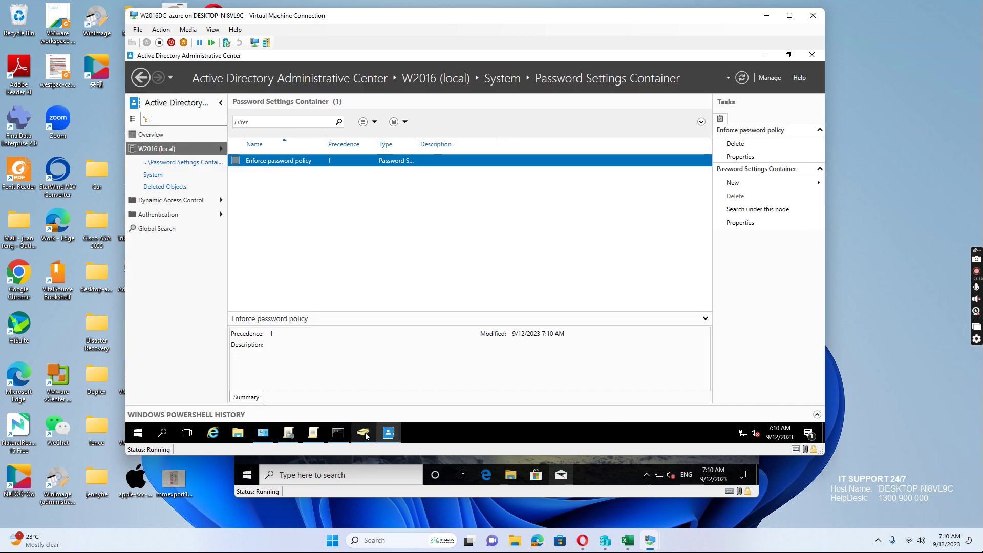
mouse_move(366, 435)
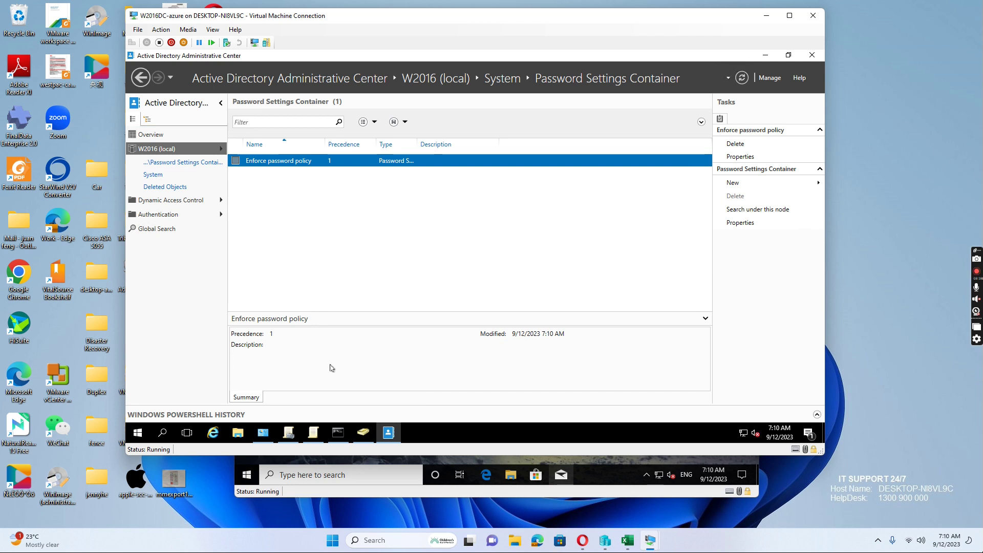
- Tick 'User must change password at next logon' on the user's Account tab and apply it
left_click(364, 434)
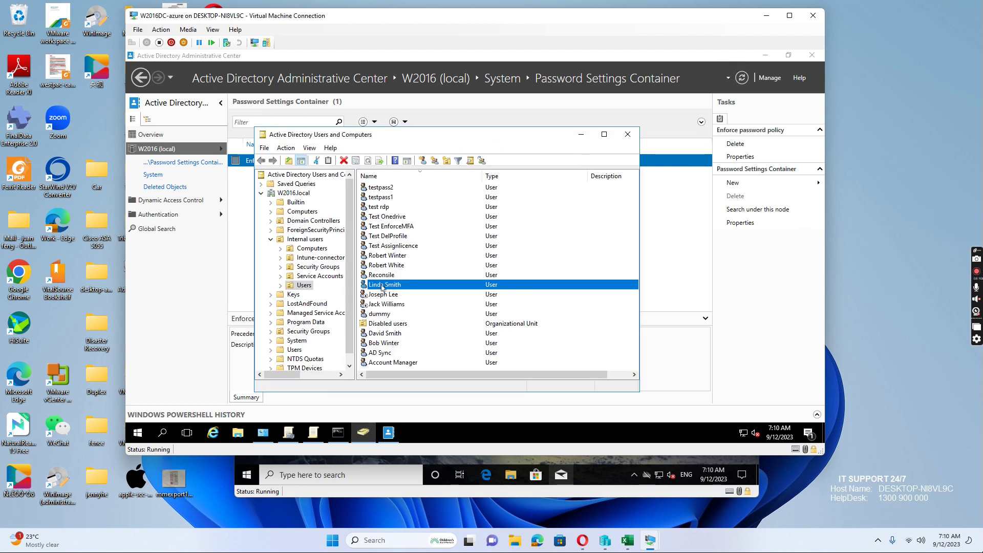
left_click(382, 287)
double_click(362, 286)
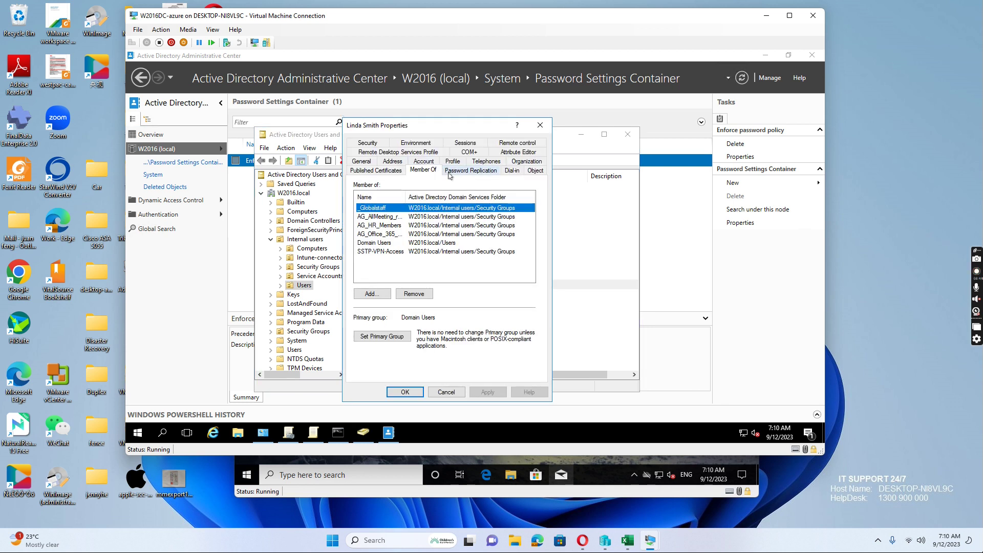
left_click(423, 162)
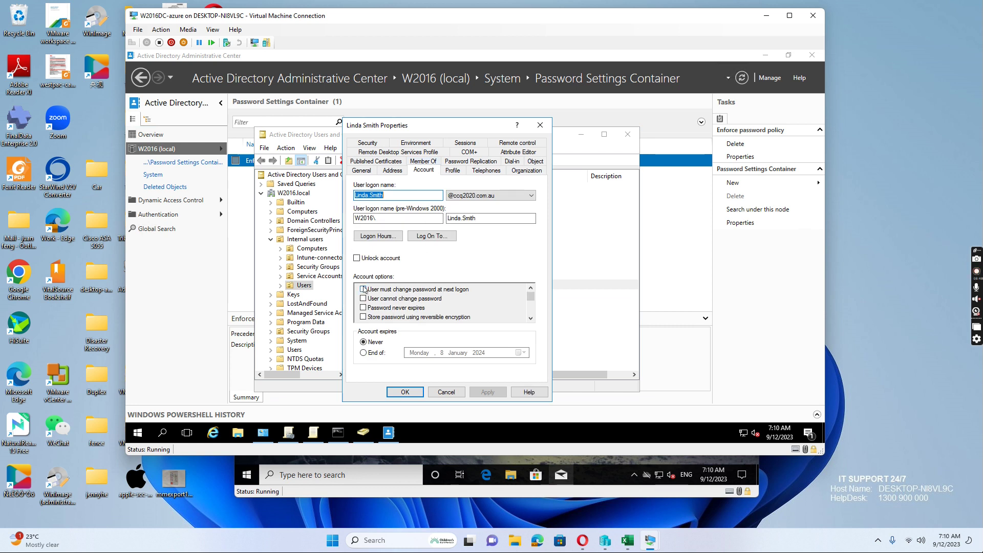
left_click(364, 289)
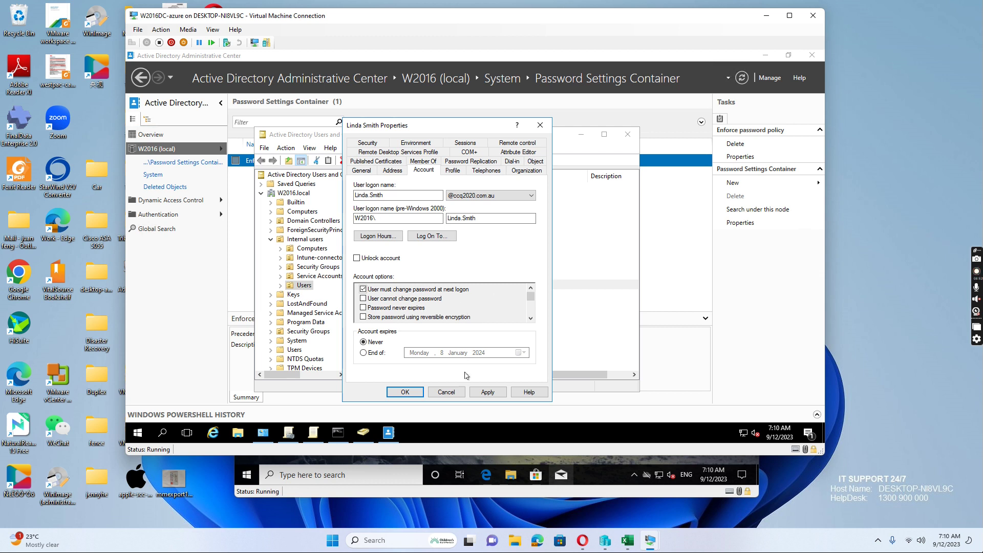
left_click(488, 392)
left_click(408, 392)
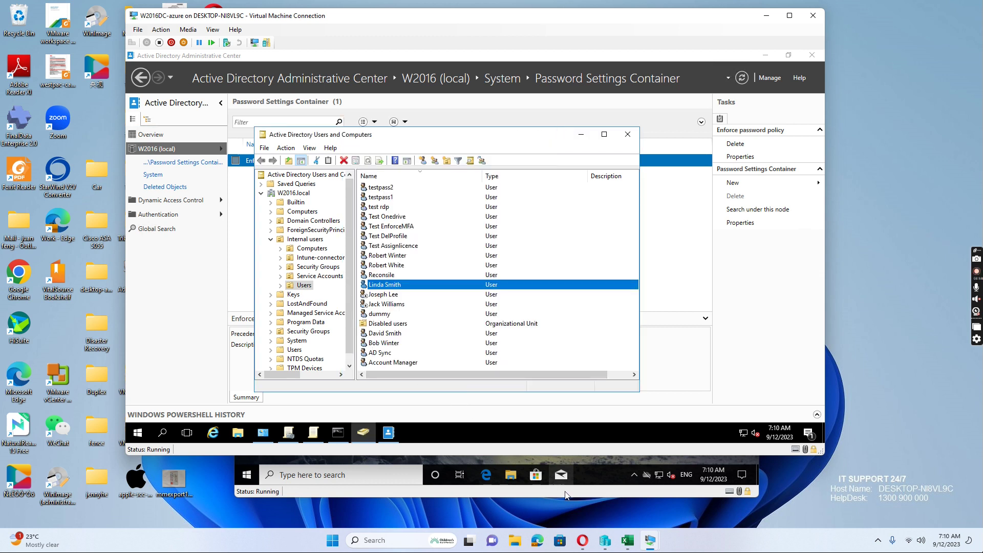
mouse_move(649, 544)
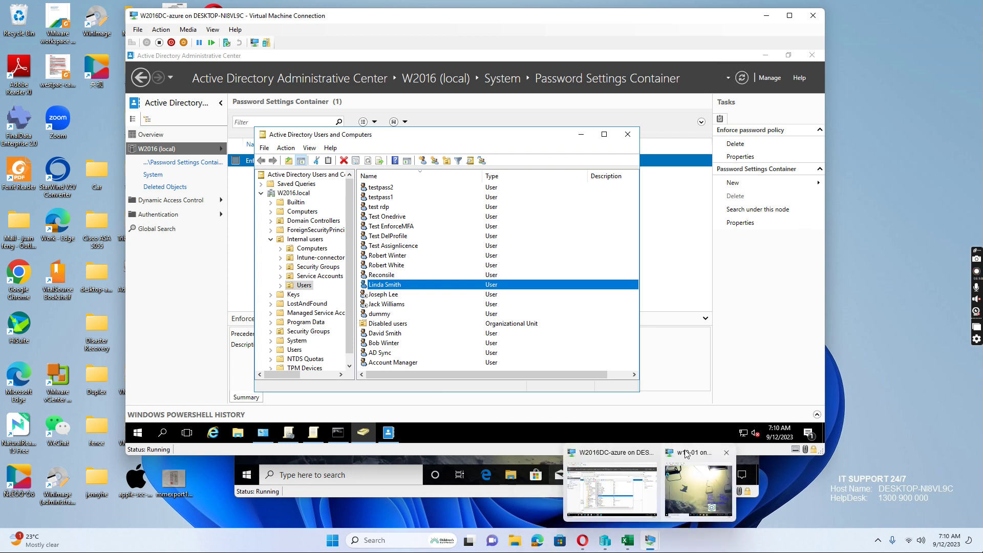
left_click(676, 452)
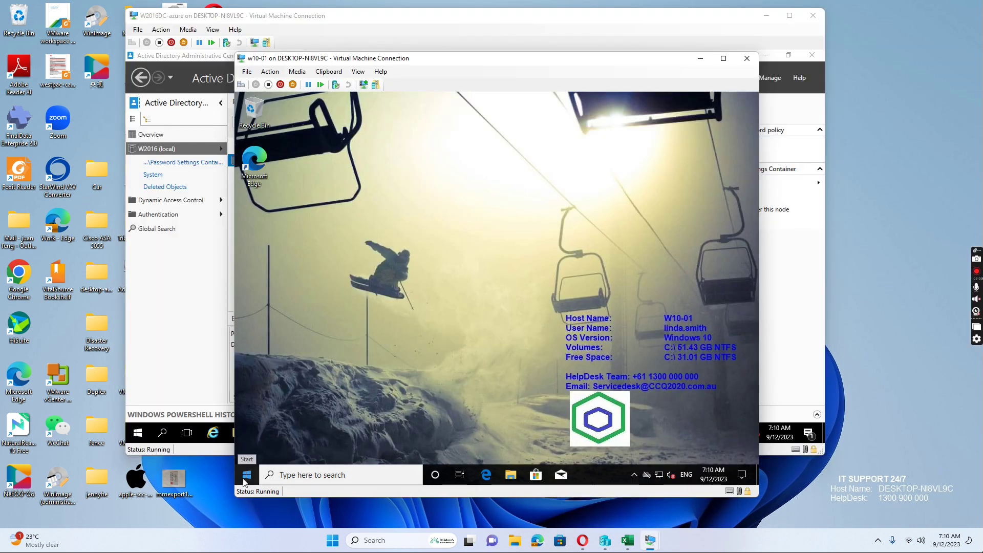
- Sign out of w10-01 and sign back in with the current password, triggering the change notice
left_click(246, 475)
left_click(248, 355)
left_click(261, 307)
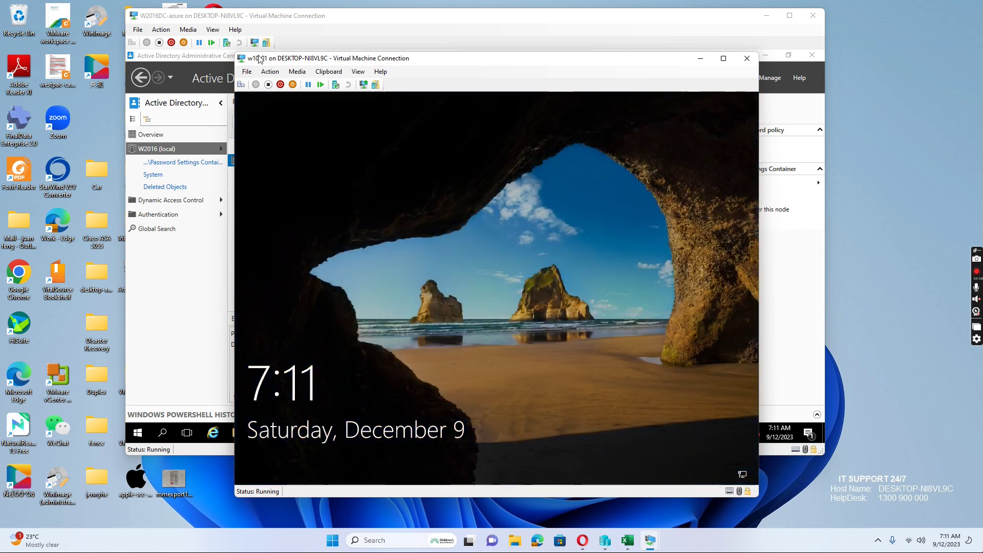
left_click(242, 85)
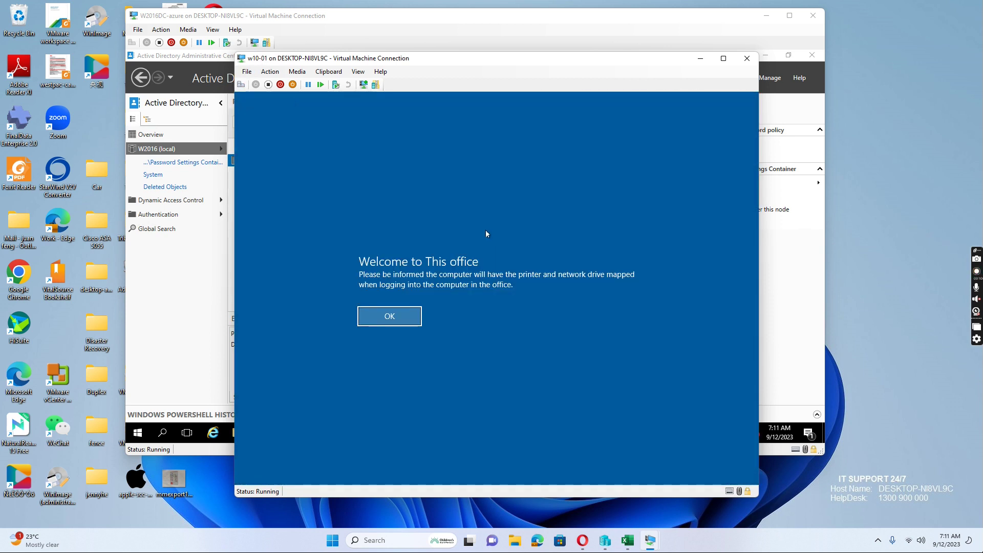
left_click(389, 316)
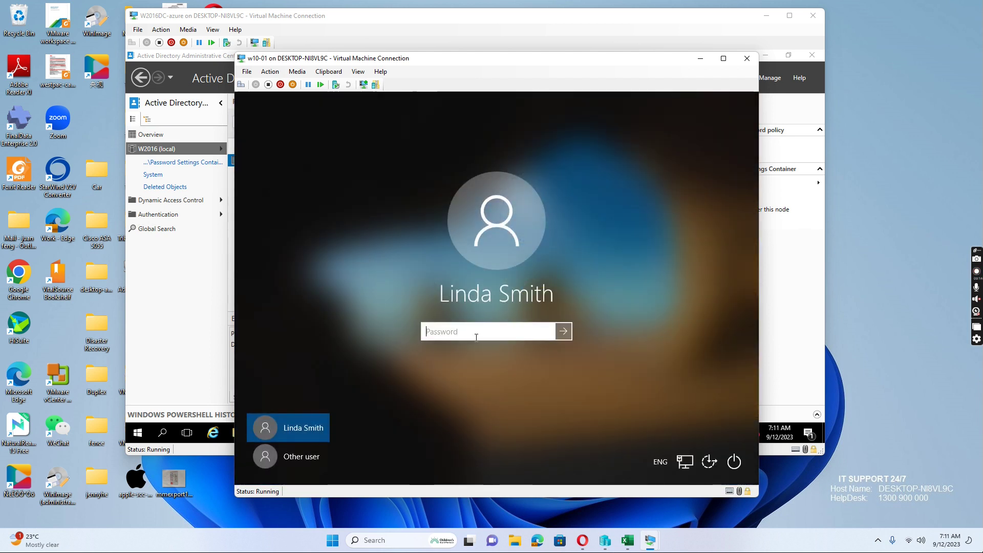
type("Pa55w")
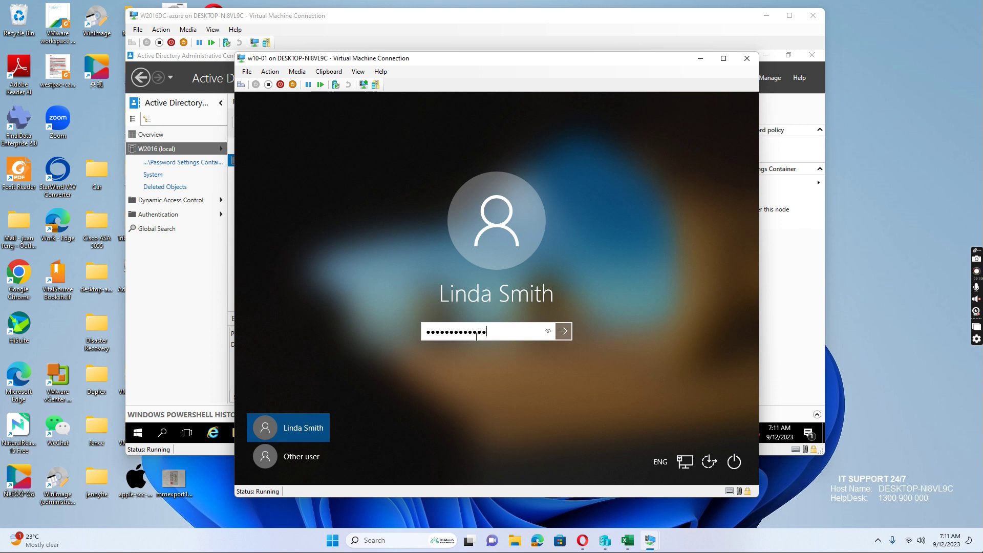
key("Return")
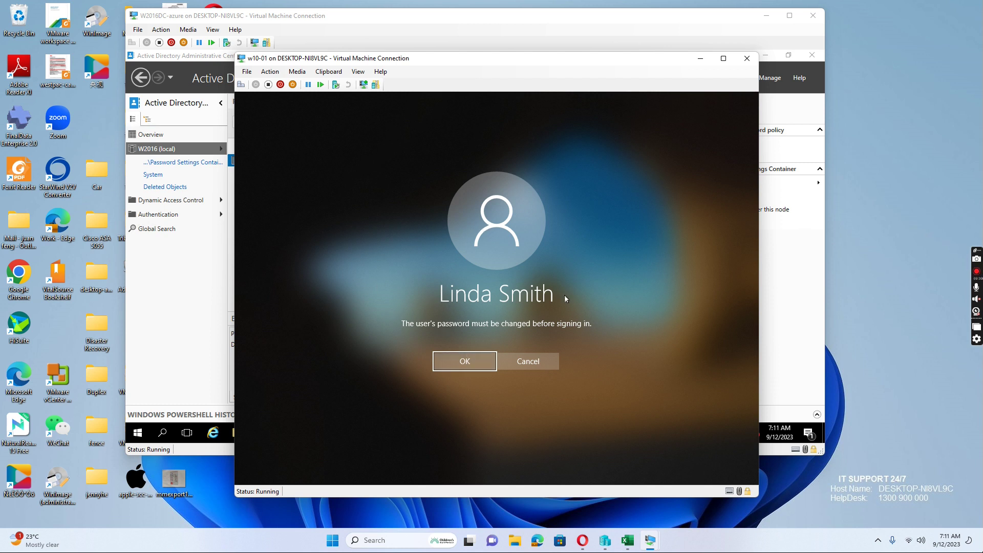
- Enter and confirm a new password for the Windows 10 user, then return to W2016DC
left_click(464, 361)
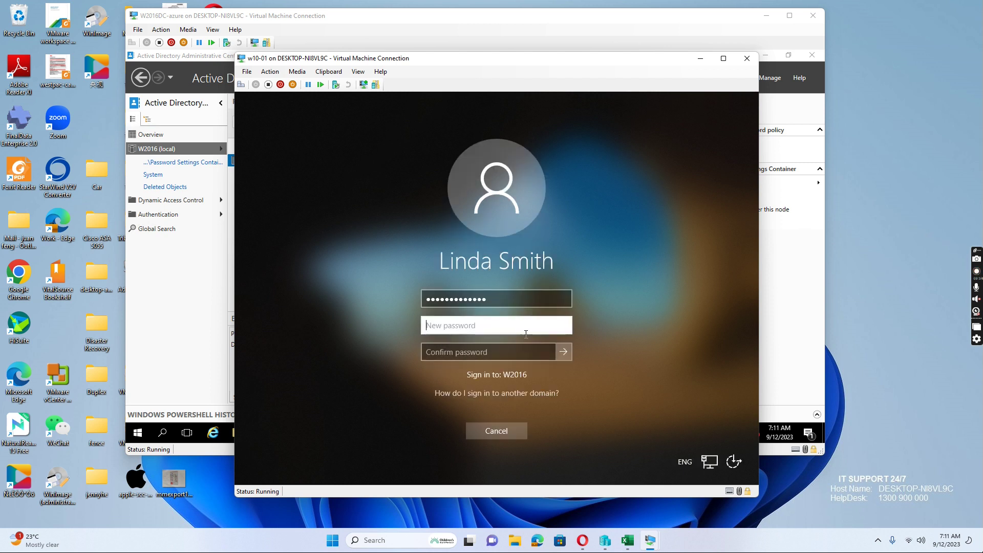
type("P0")
key("Tab")
type("Pa")
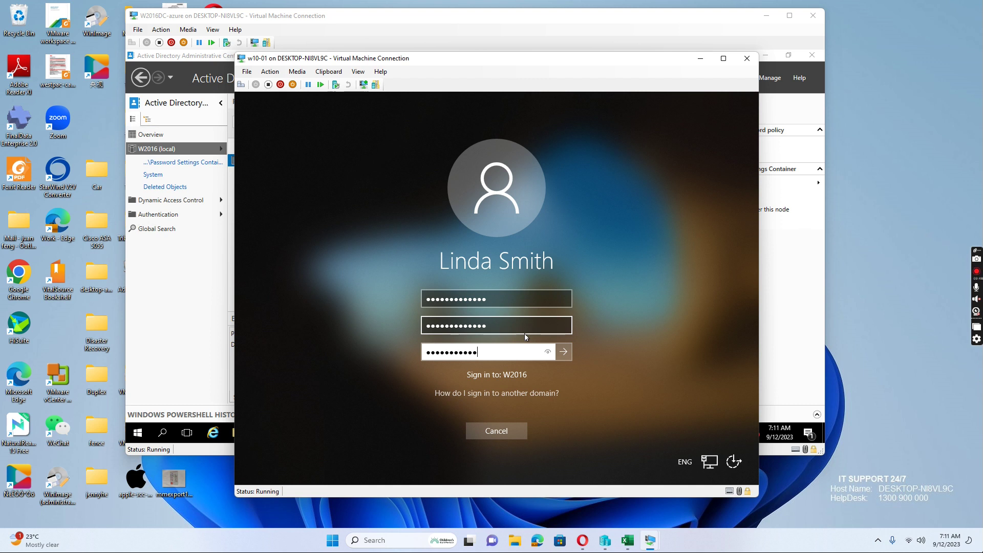
type("!")
key("Return")
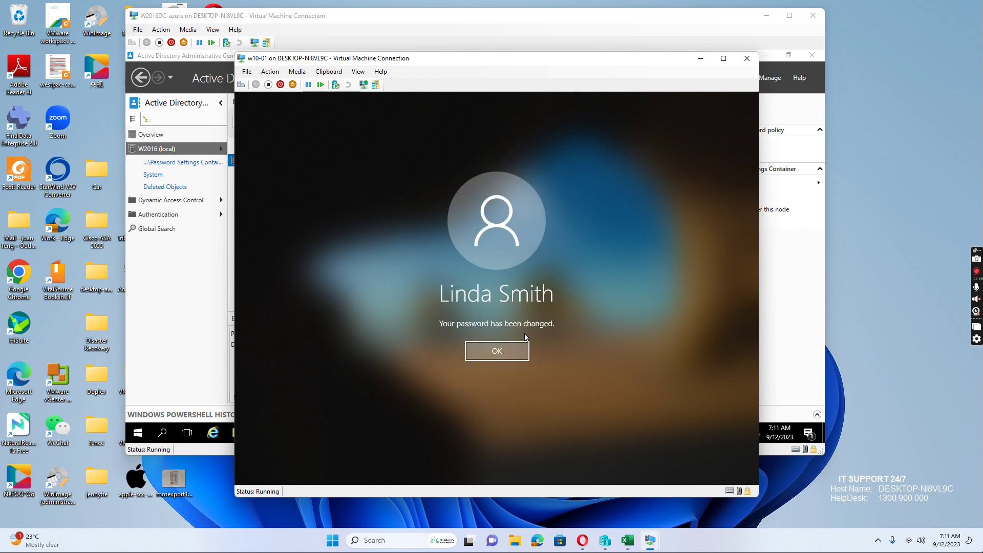
left_click(523, 348)
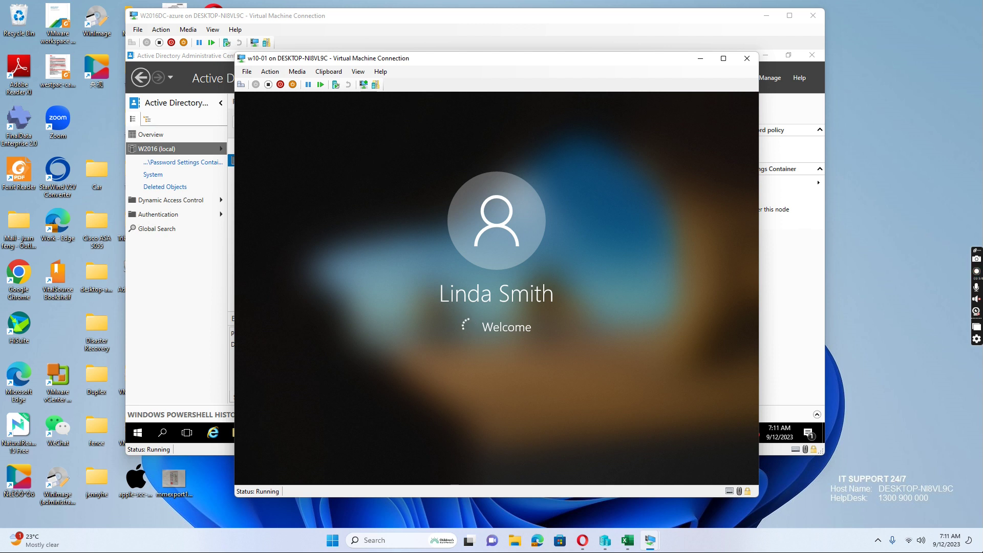
mouse_move(648, 547)
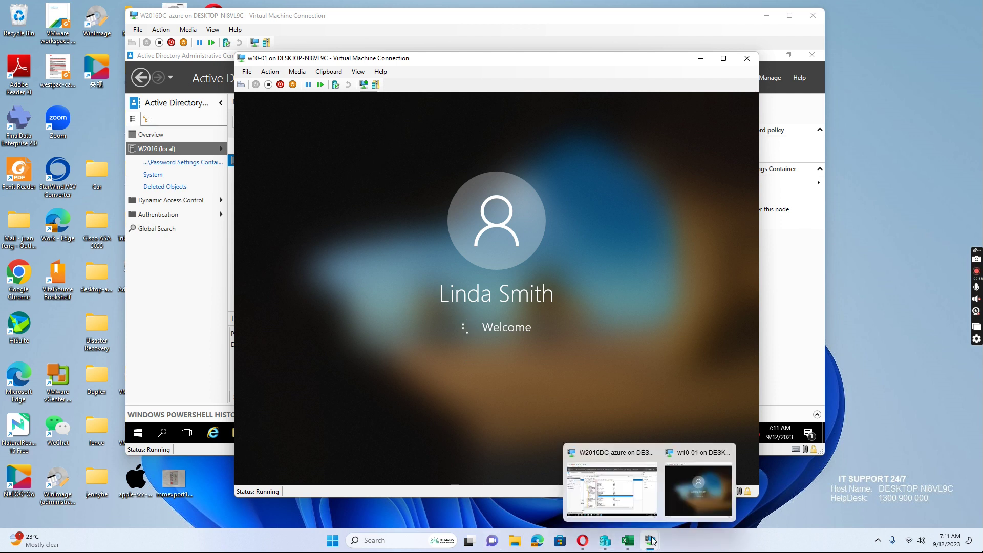
left_click(598, 458)
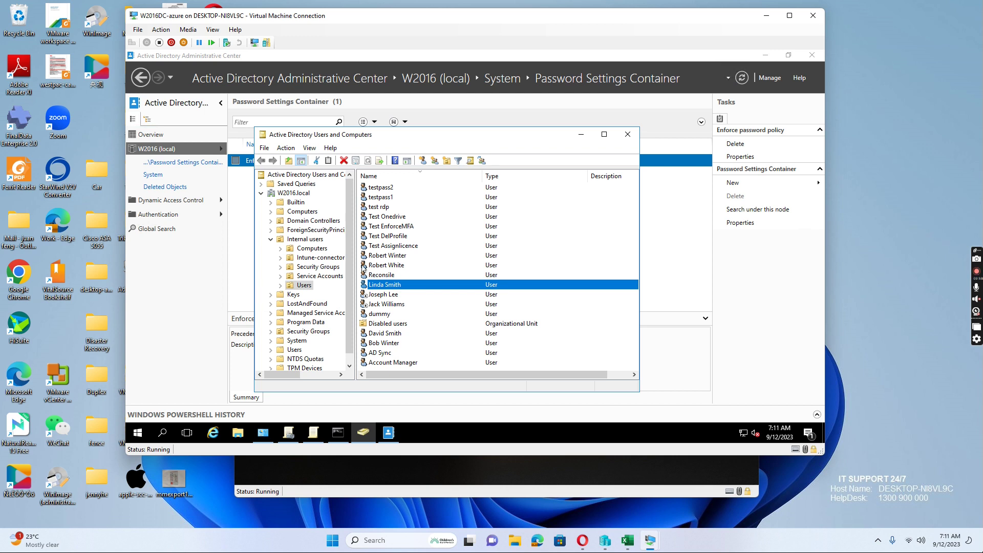
- Check the user's Account tab settings and close the properties without changes
double_click(384, 286)
key("ctrl+Tab")
key("ctrl+Tab")
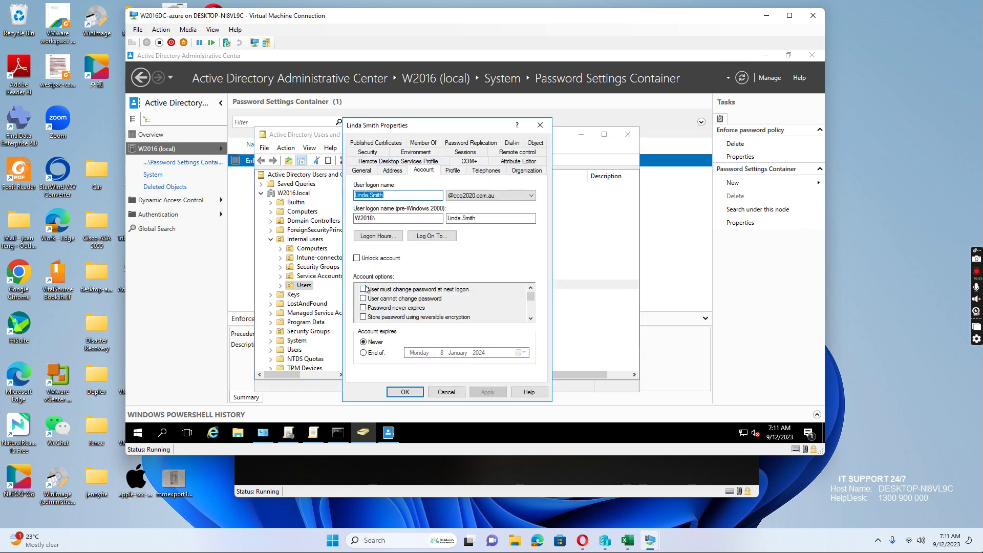
left_click(445, 392)
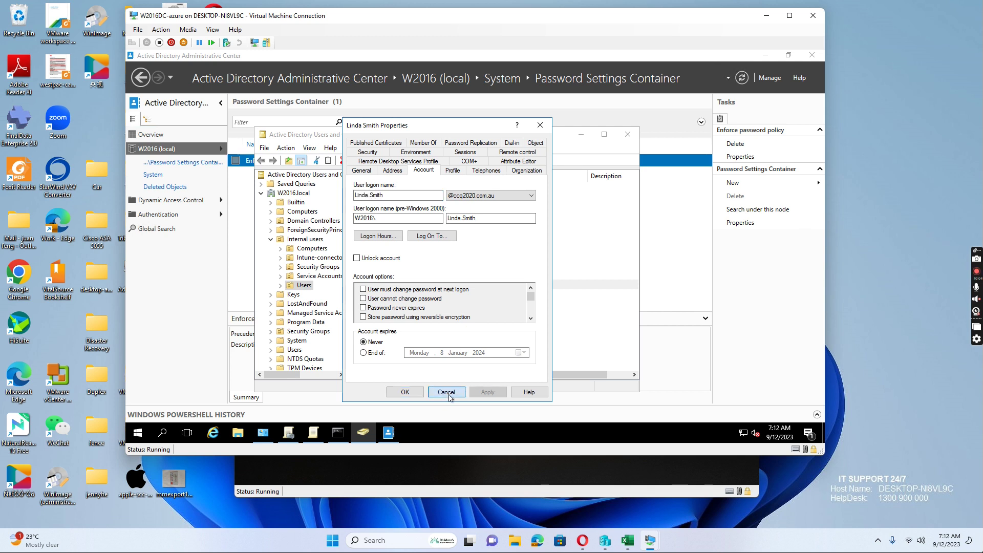
- Review the domain Password Policy, then open the Enforce password policy showing a 1-day minimum age
left_click(314, 433)
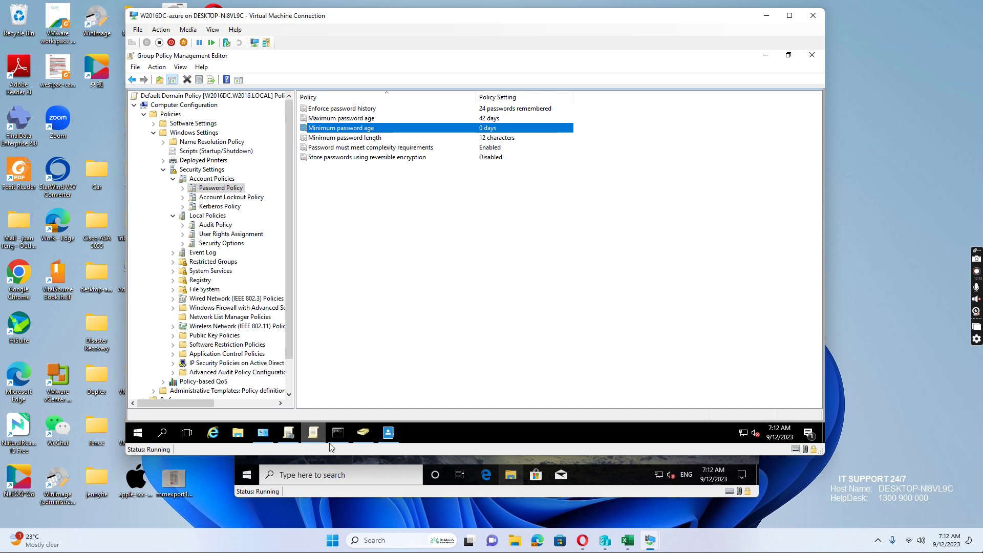
left_click(389, 436)
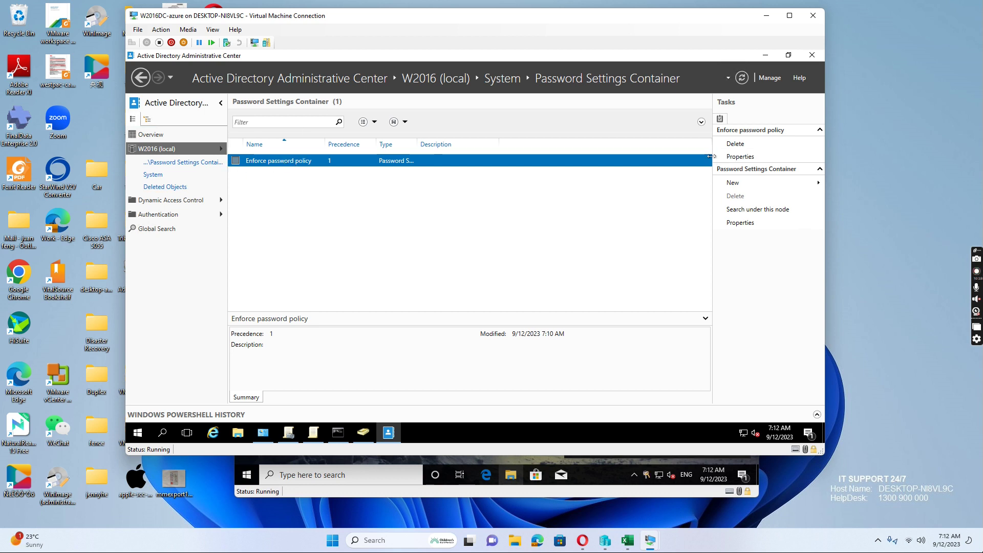
left_click(737, 157)
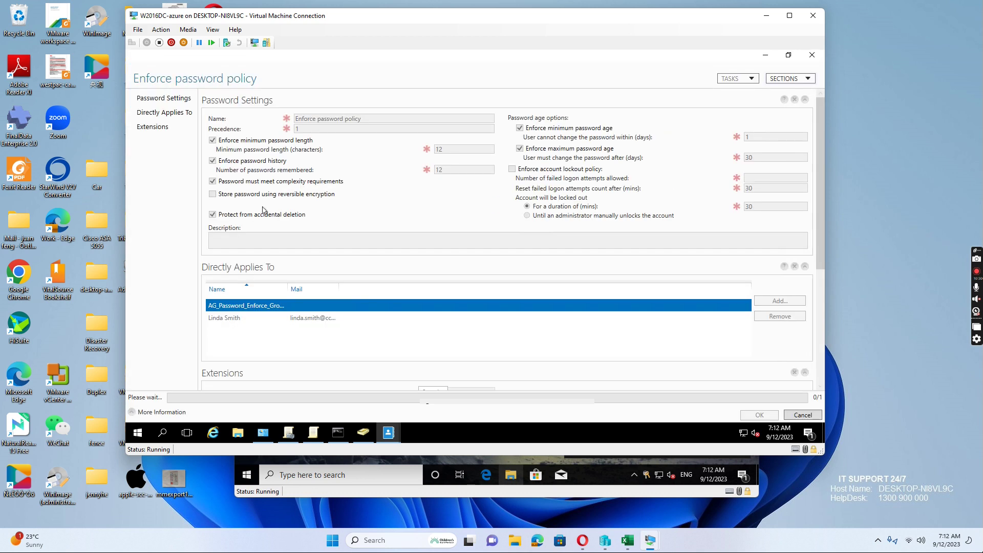